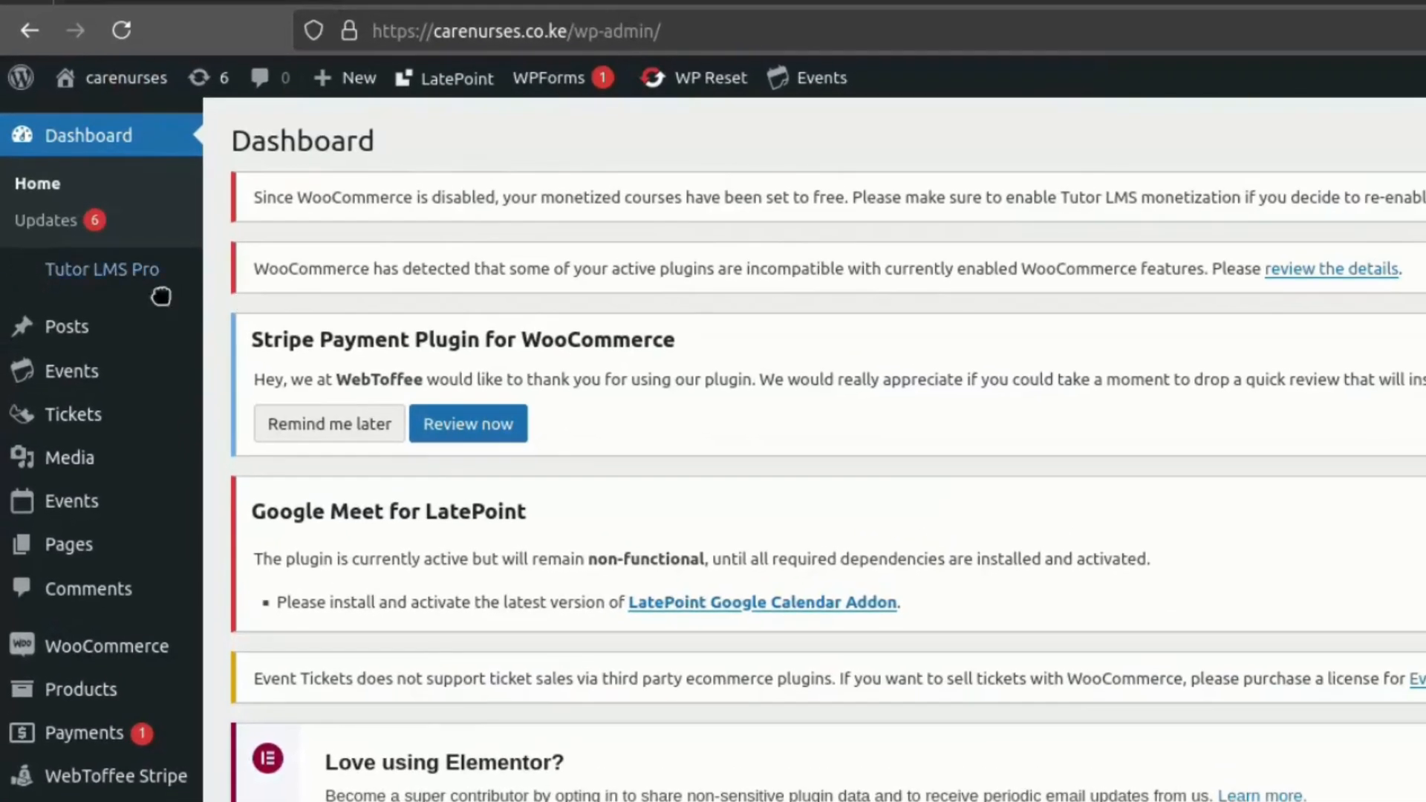
- Open the Tutor LMS Pro course list and start adding a new course
{"action": "mouse_move", "coordinate": [115, 290]}
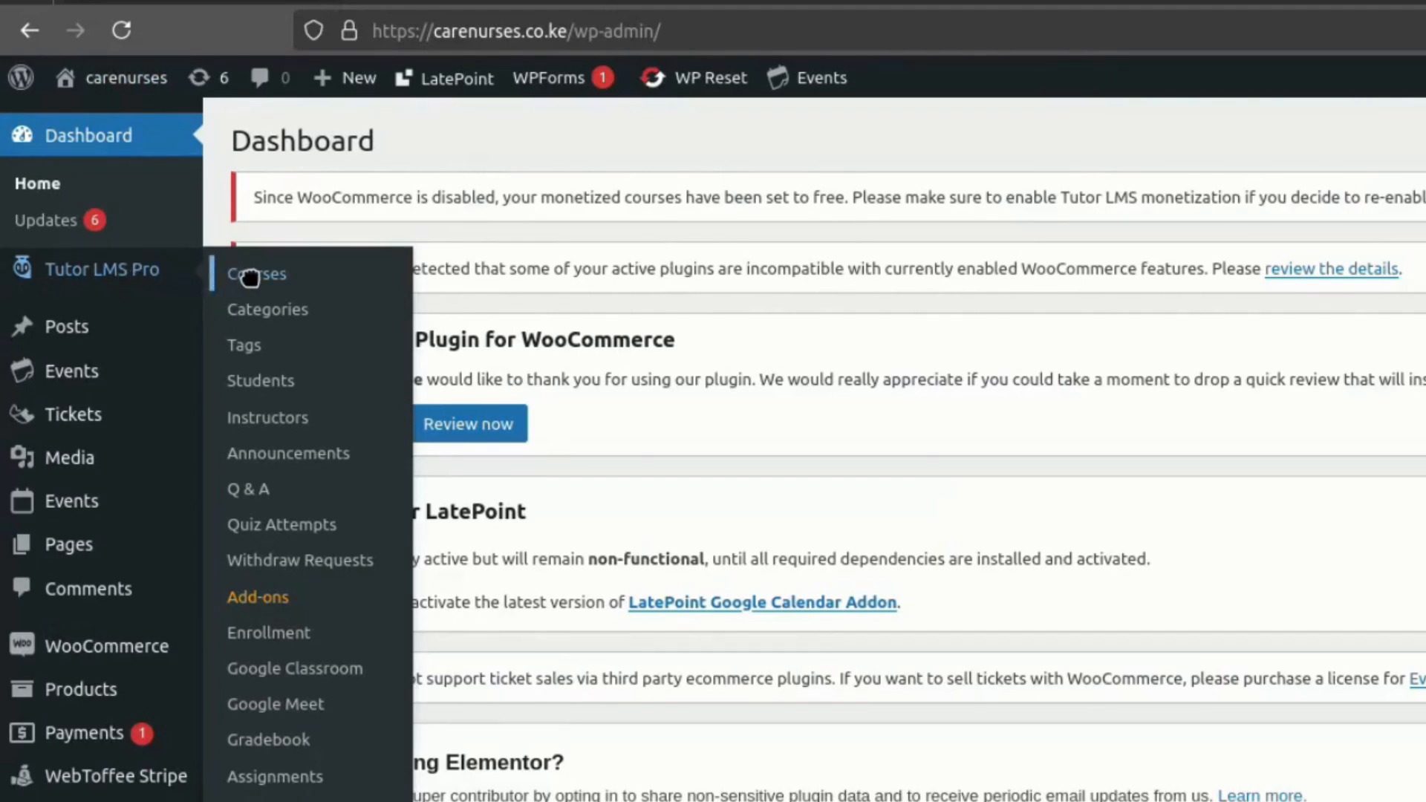
{"action": "left_click", "coordinate": [250, 275]}
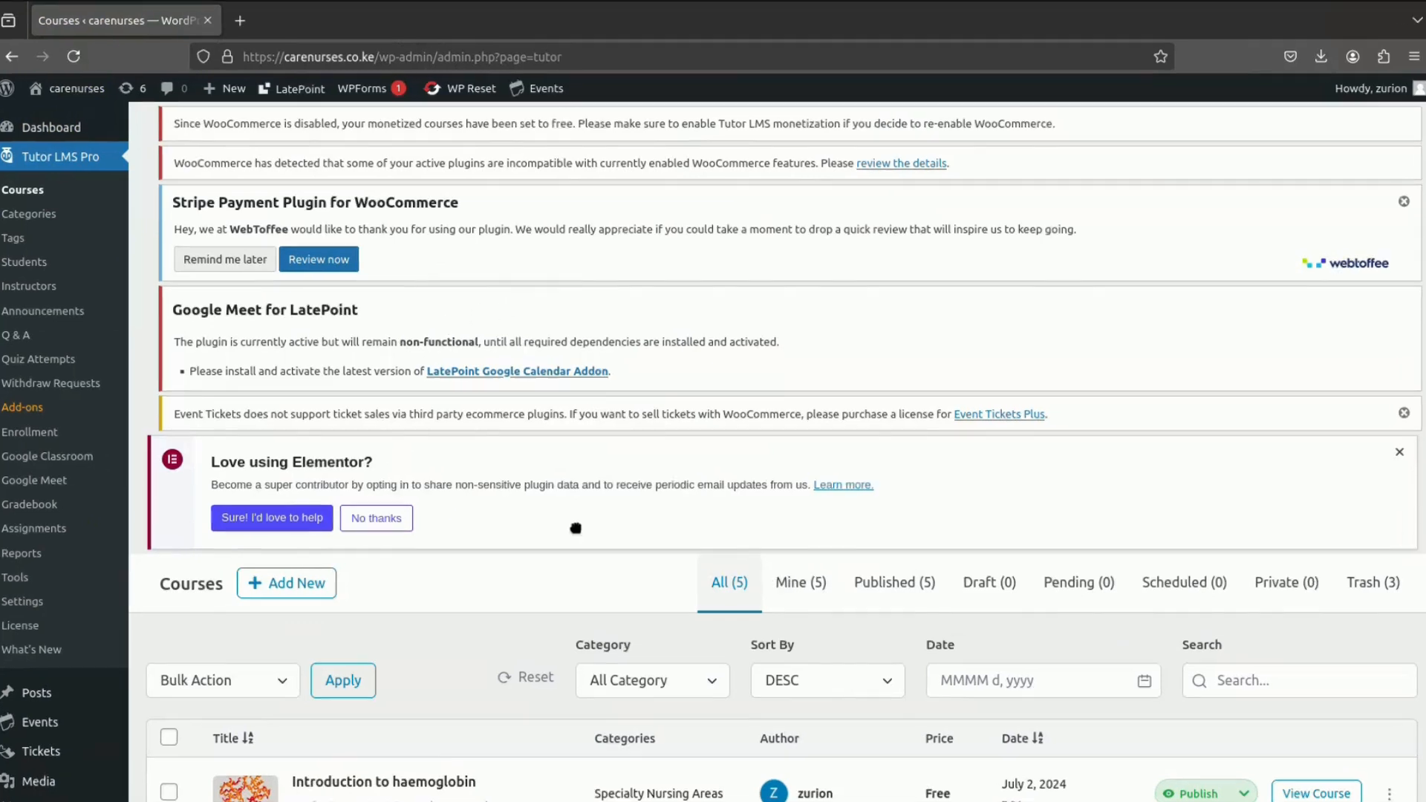
{"action": "scroll", "coordinate": [579, 549], "scroll_direction": "down", "scroll_amount": 5}
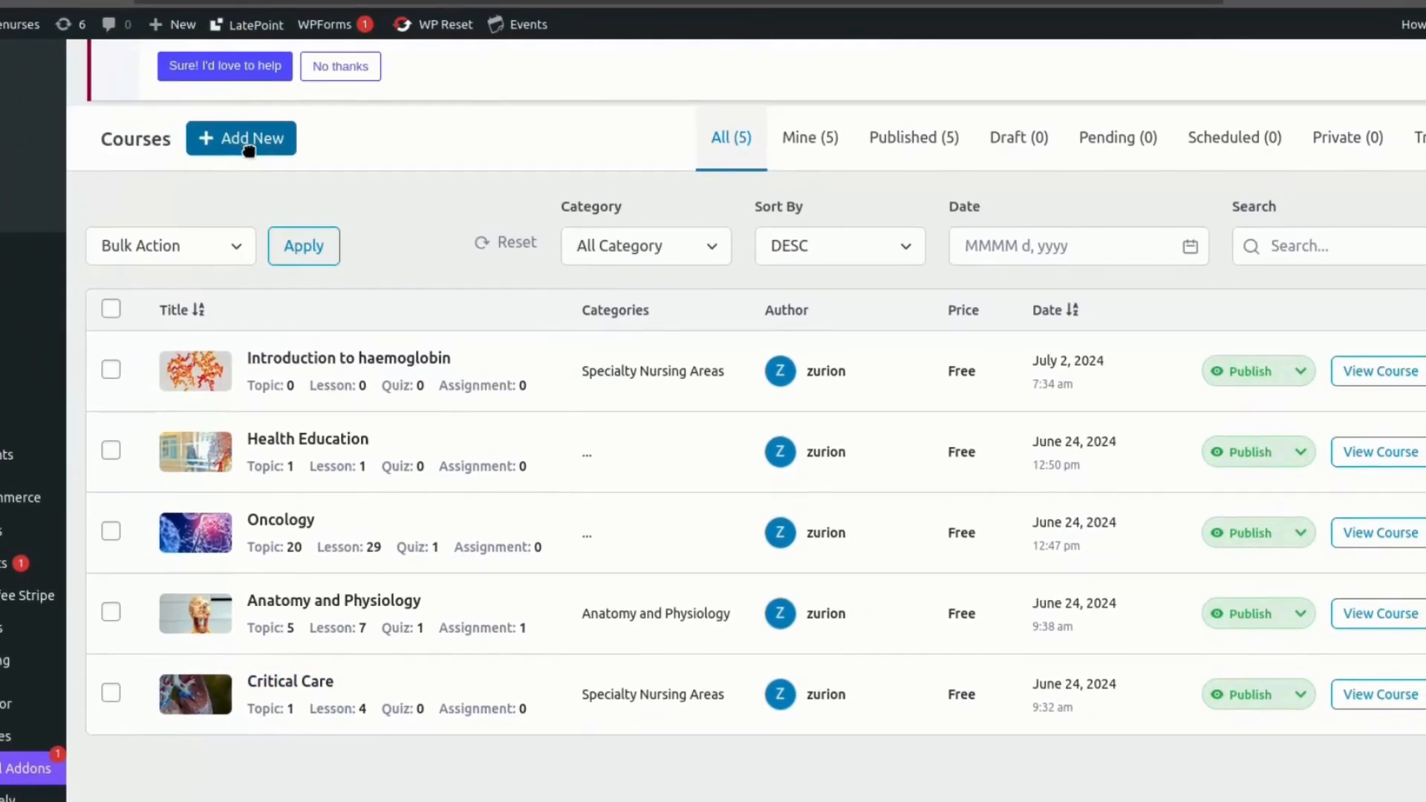
{"action": "left_click", "coordinate": [285, 181]}
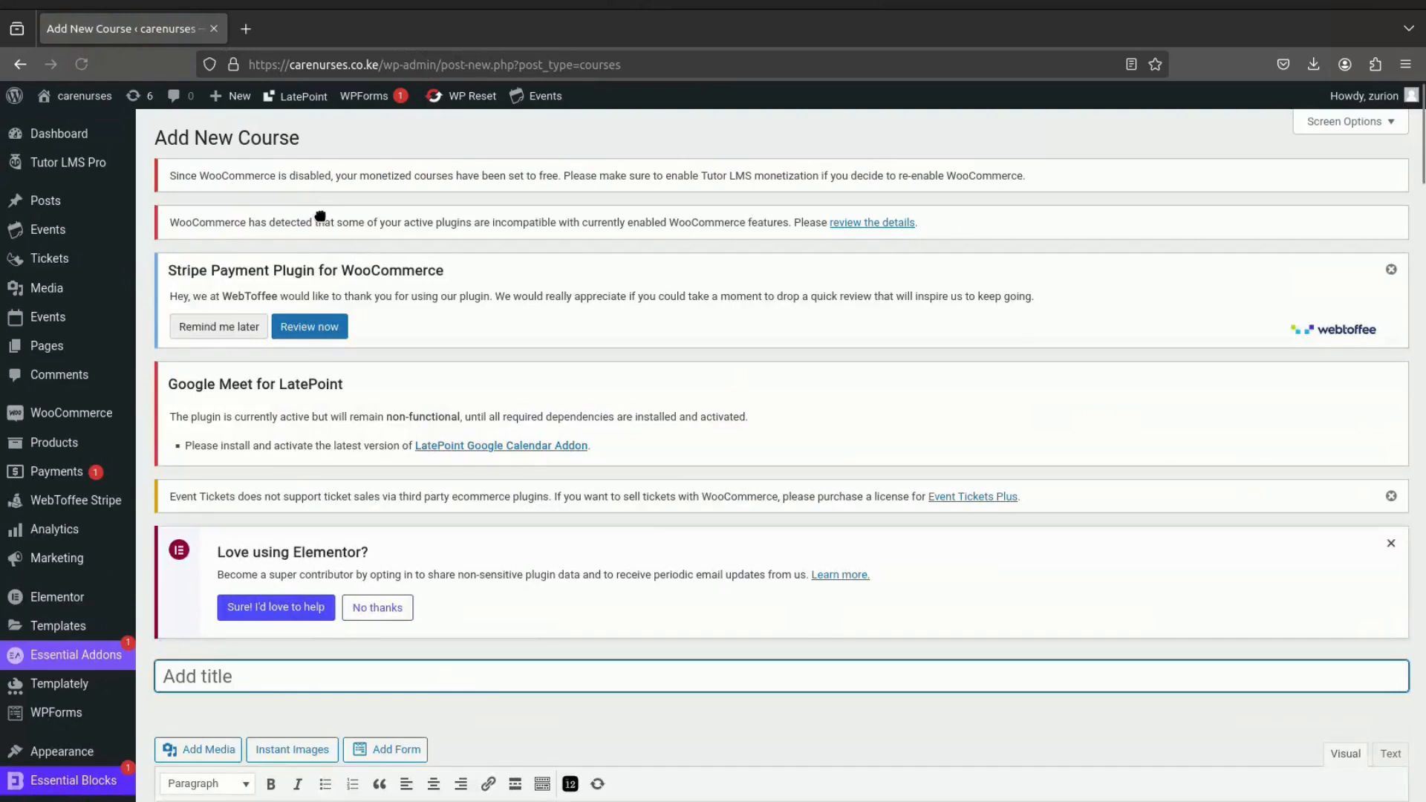
- Title the new course "Cardiology"
{"action": "scroll", "coordinate": [335, 255], "scroll_direction": "down", "scroll_amount": 4}
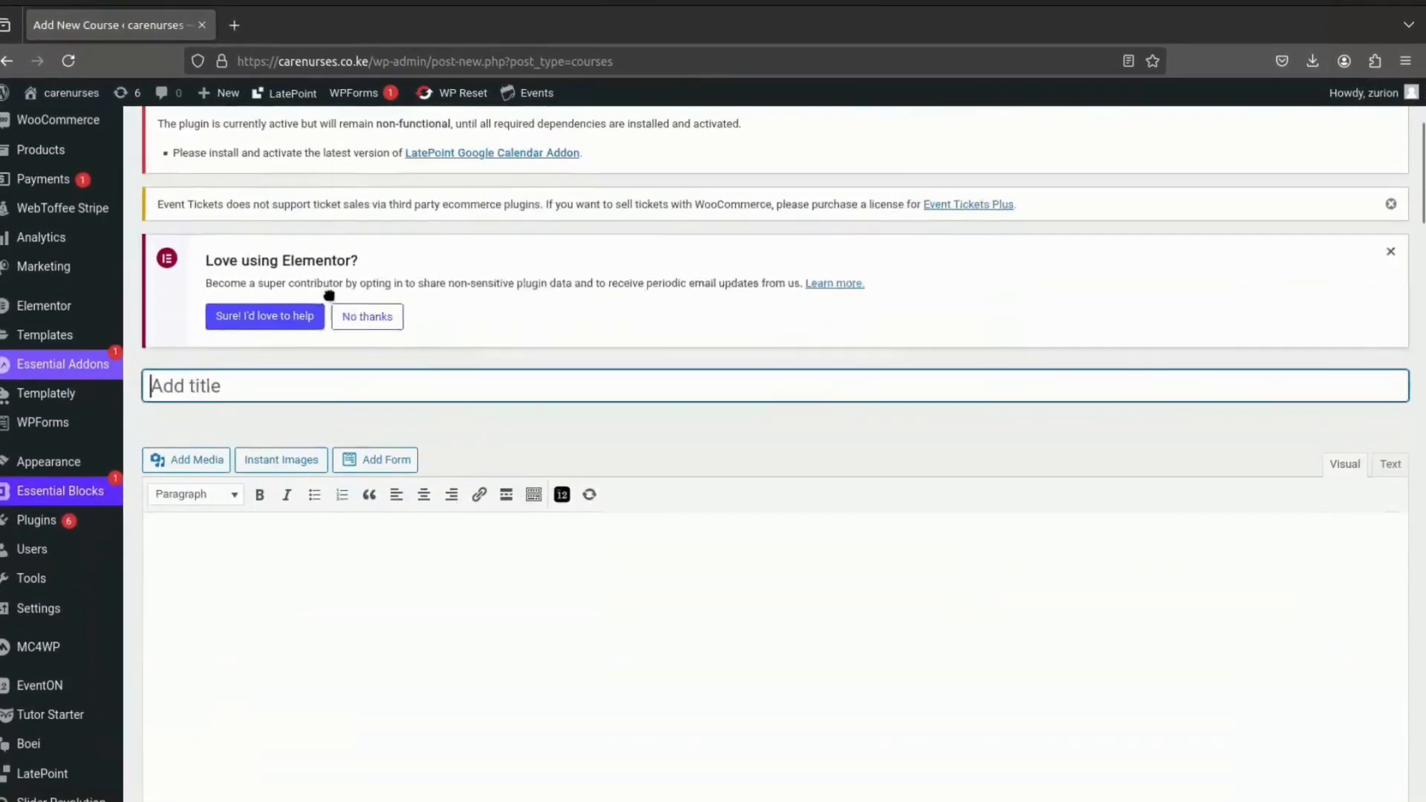
{"action": "scroll", "coordinate": [329, 296], "scroll_direction": "down", "scroll_amount": 1}
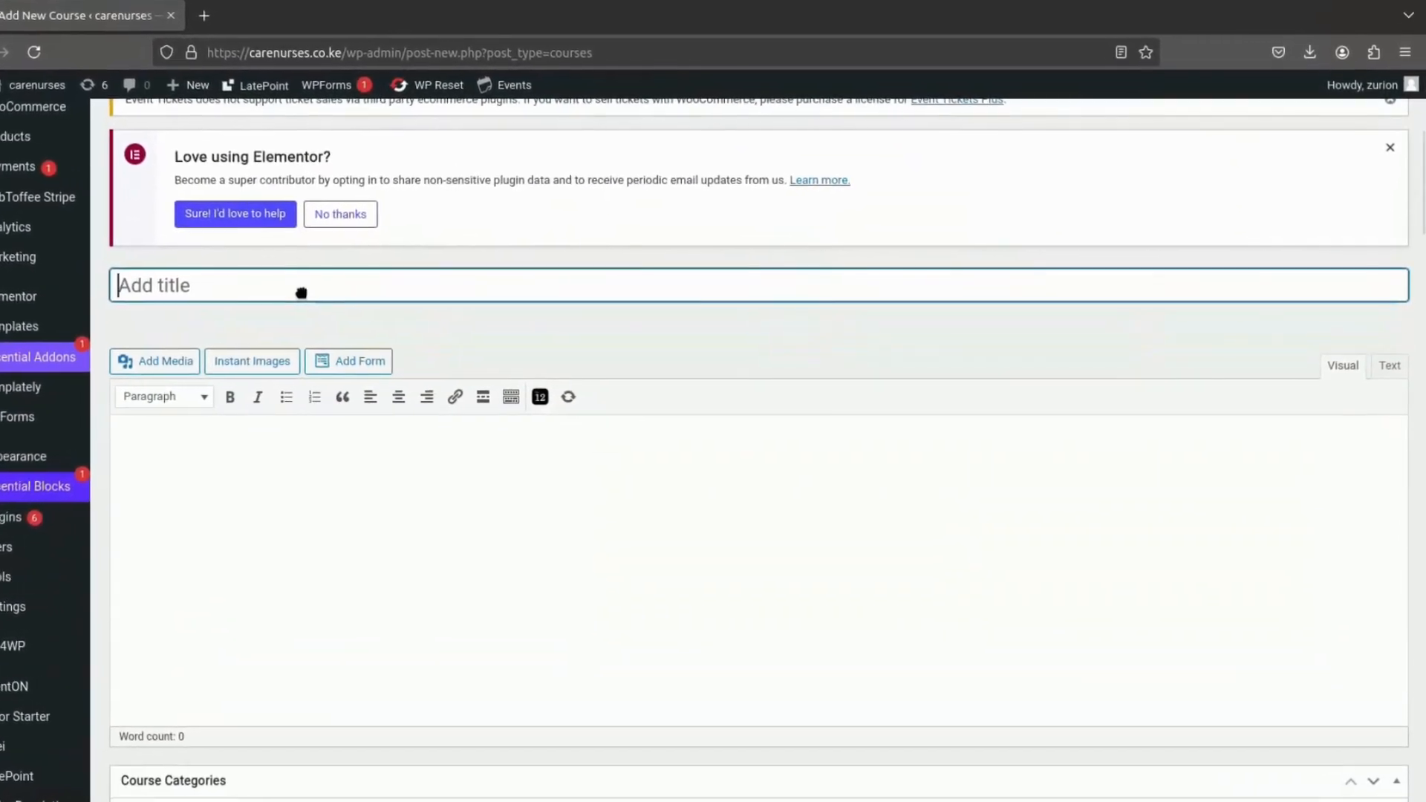
{"action": "type", "text": "Cardiology"}
- Enter the course description "Cardiology is the biological study of the human heart..."
{"action": "left_click", "coordinate": [159, 472]}
{"action": "type", "text": "Card"}
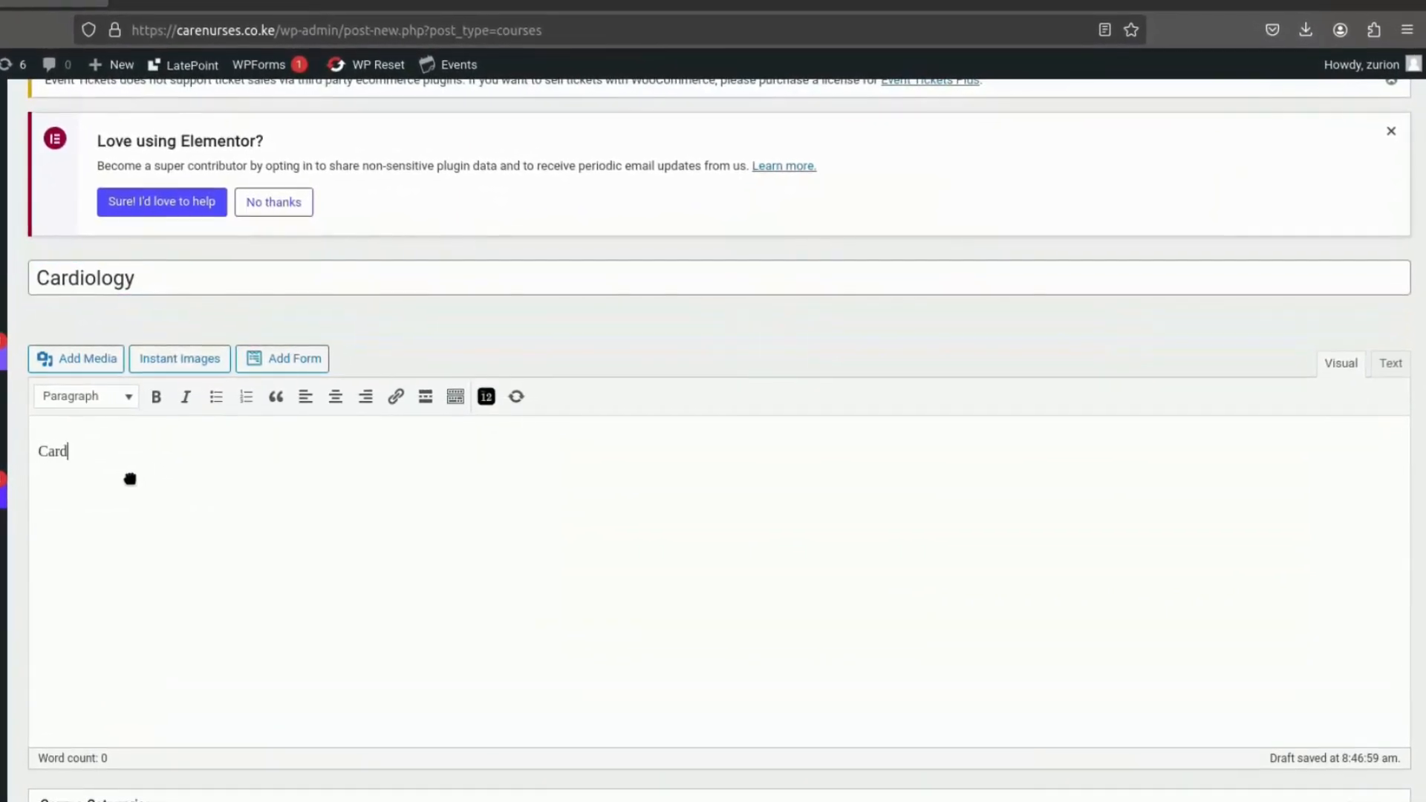
{"action": "type", "text": "i"}
{"action": "type", "text": "ol"}
{"action": "type", "text": "o"}
{"action": "type", "text": "gy"}
{"action": "type", "text": " is t"}
{"action": "type", "text": "he biological stu"}
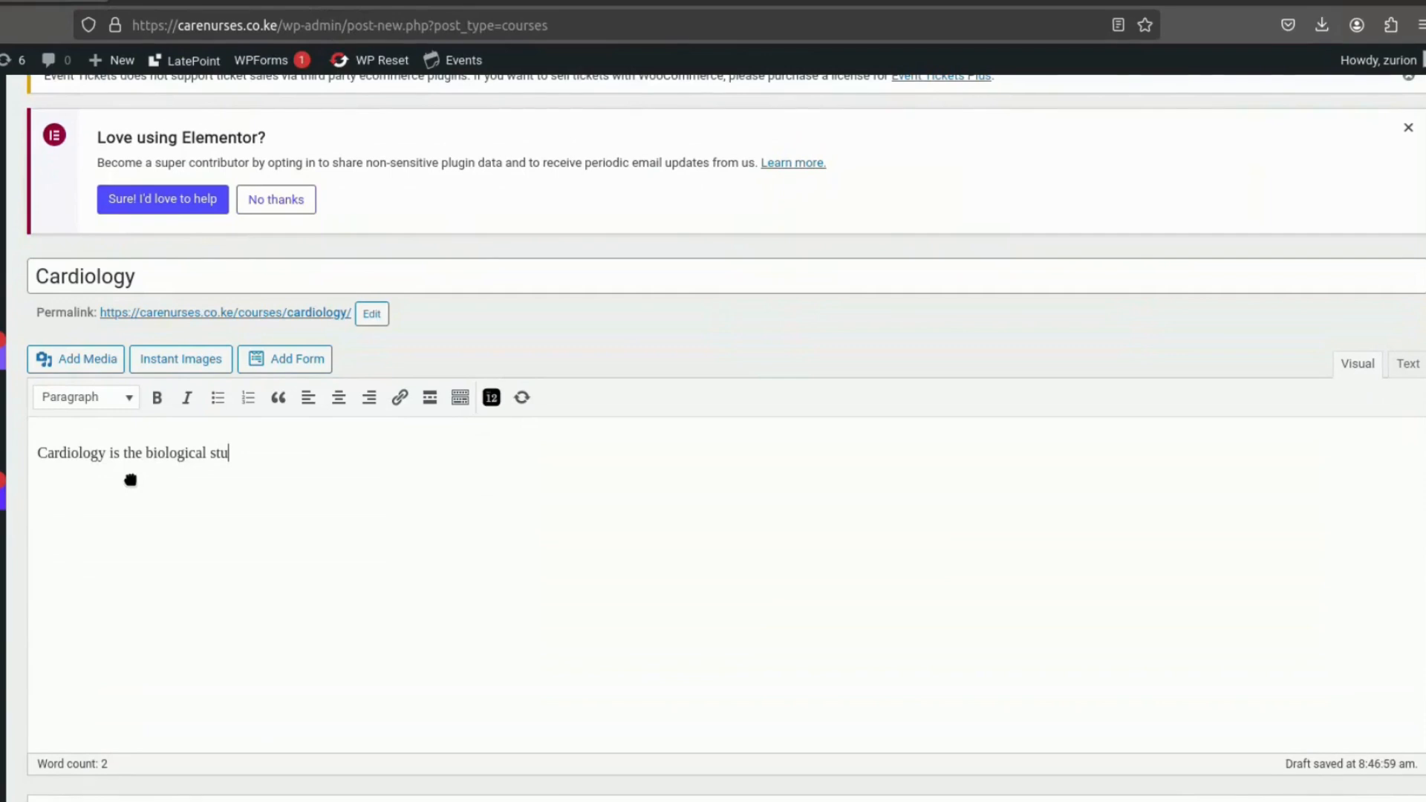
{"action": "type", "text": "dy of th"}
{"action": "type", "text": "e human "}
{"action": "type", "text": "h"}
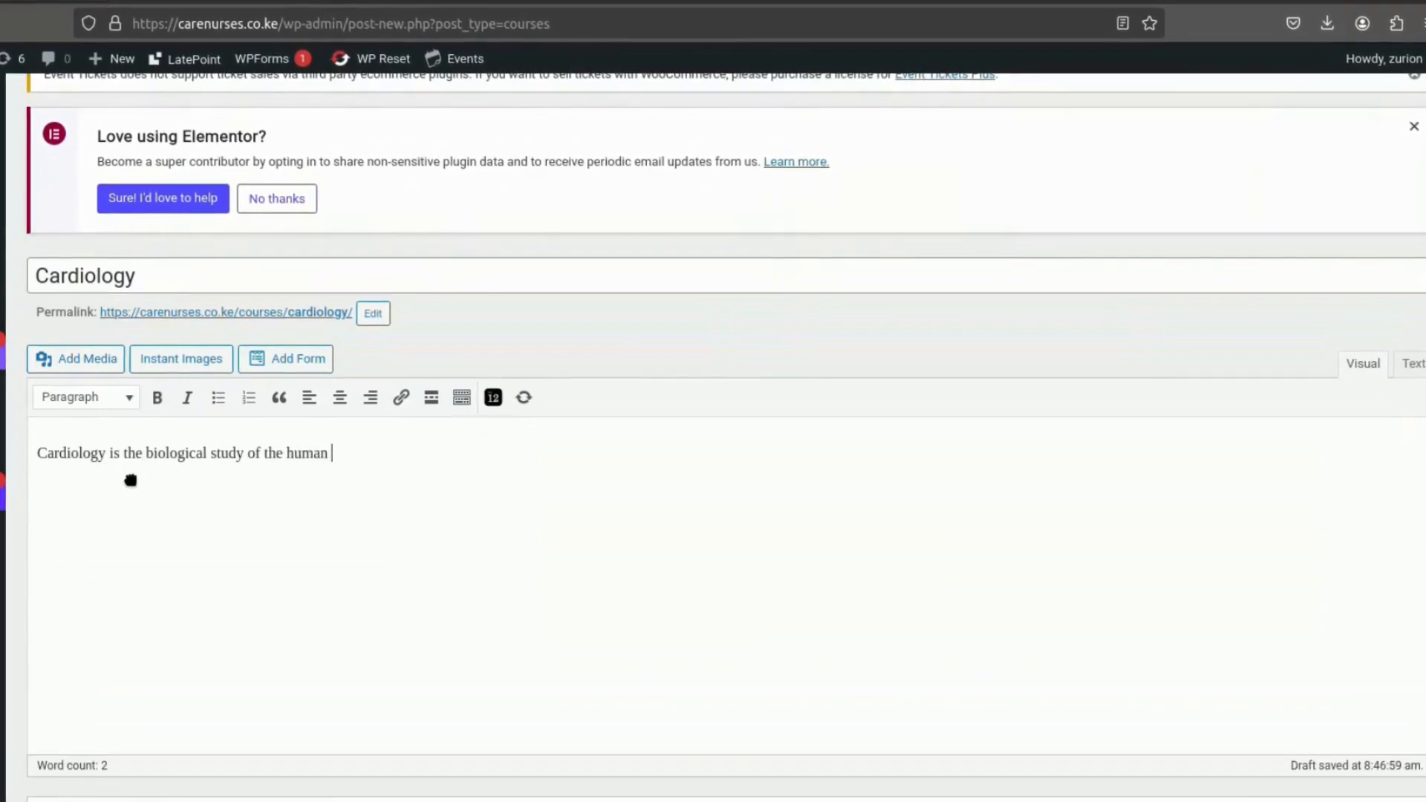
{"action": "type", "text": "eart.."}
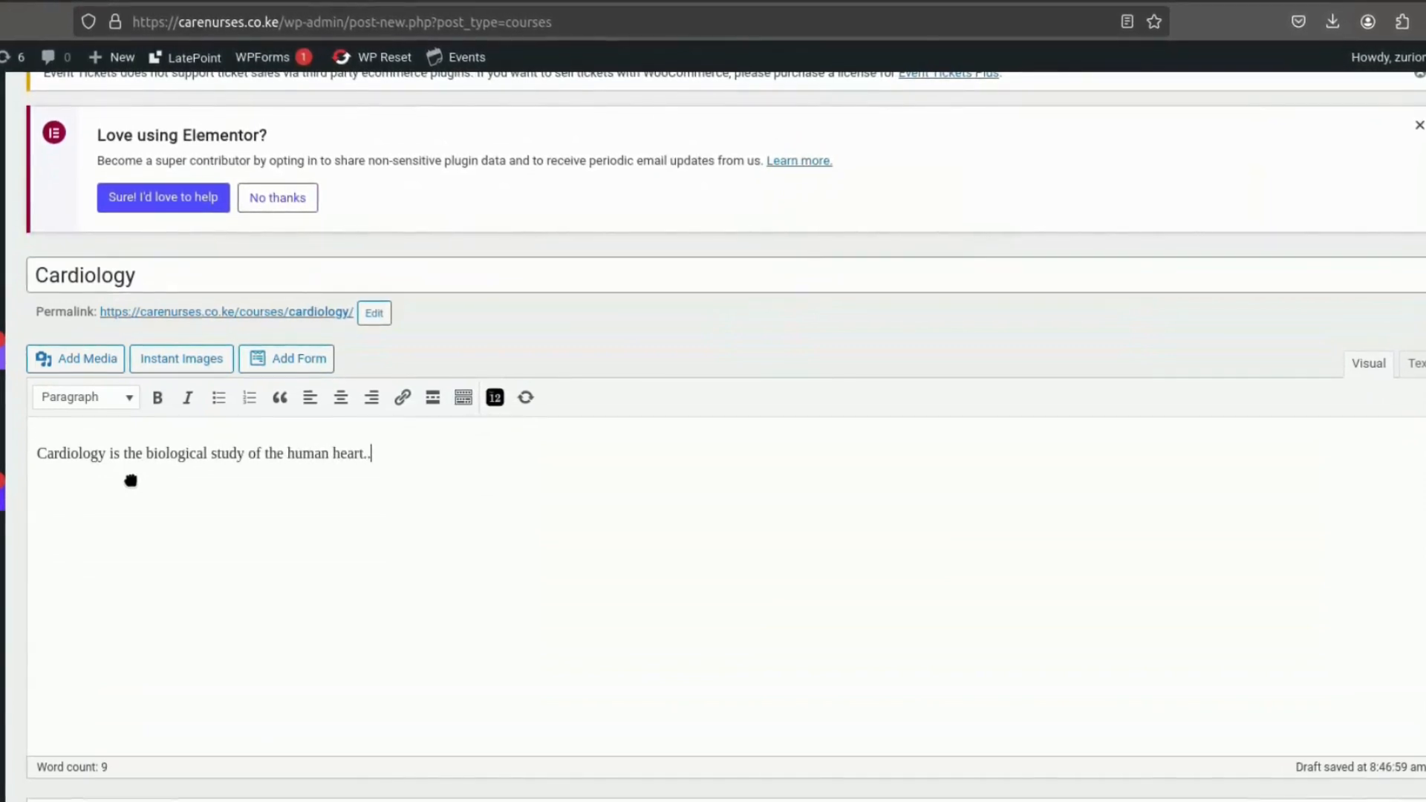
{"action": "type", "text": "."}
- Assign the course to the Anatomy and Physiology category
{"action": "scroll", "coordinate": [191, 563], "scroll_direction": "down", "scroll_amount": 2}
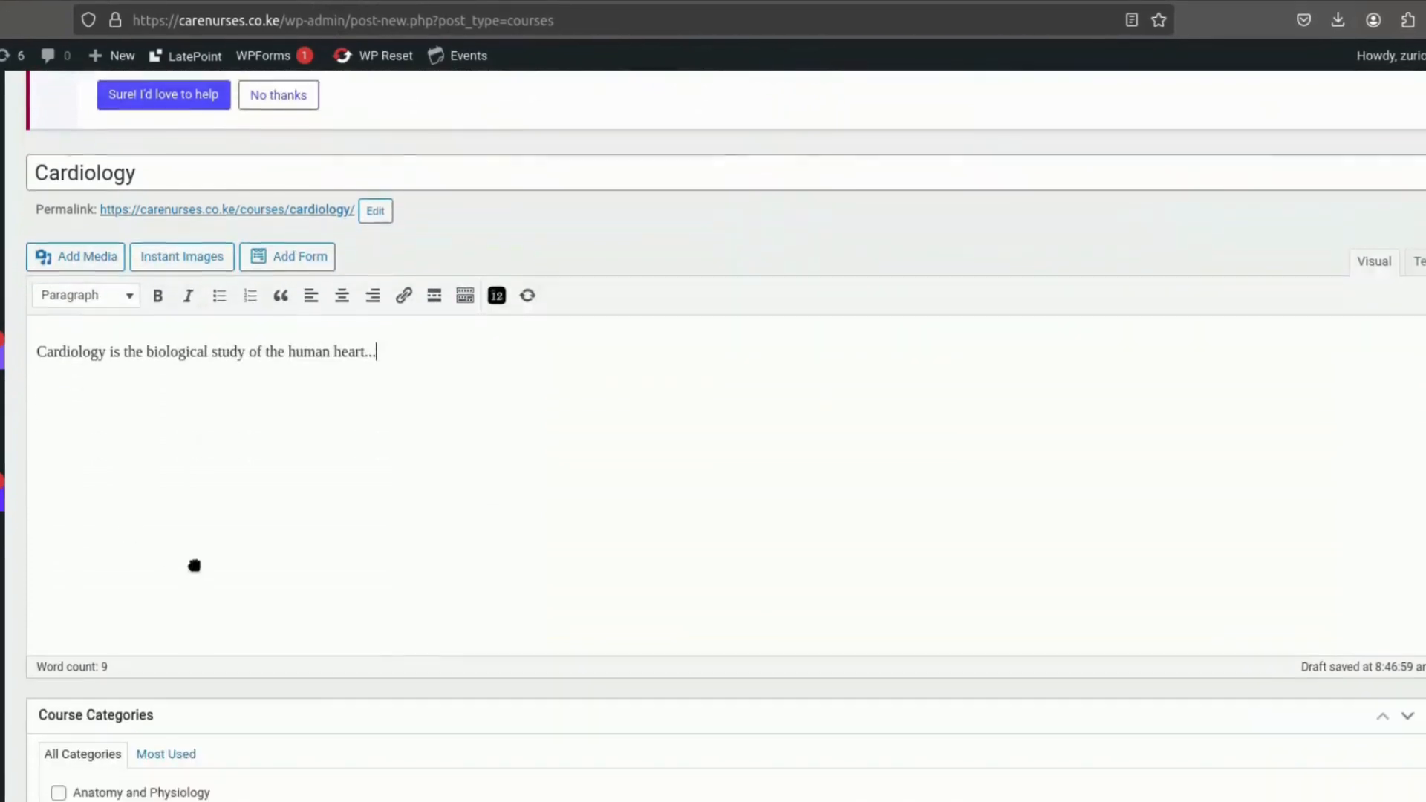
{"action": "scroll", "coordinate": [212, 598], "scroll_direction": "down", "scroll_amount": 5}
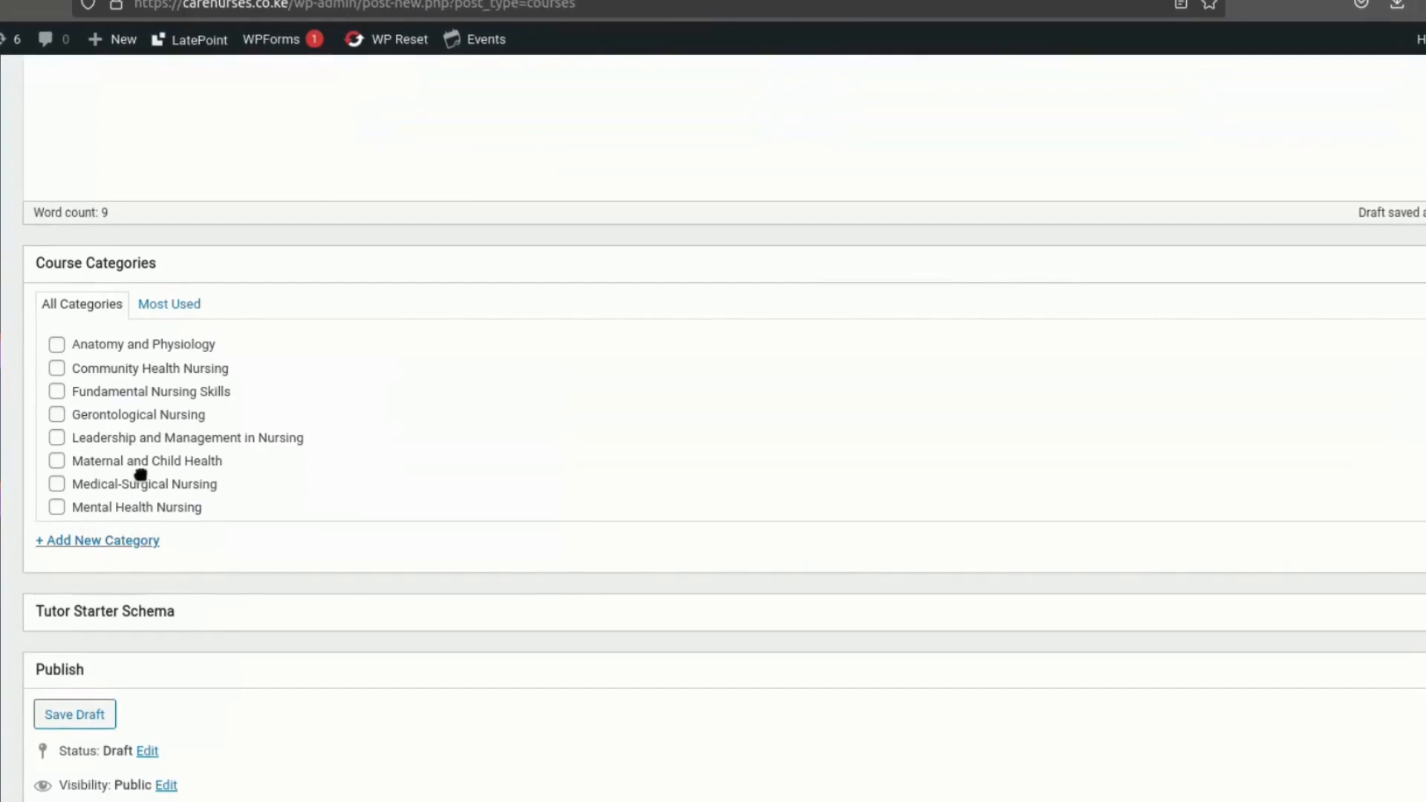
{"action": "left_click", "coordinate": [130, 346]}
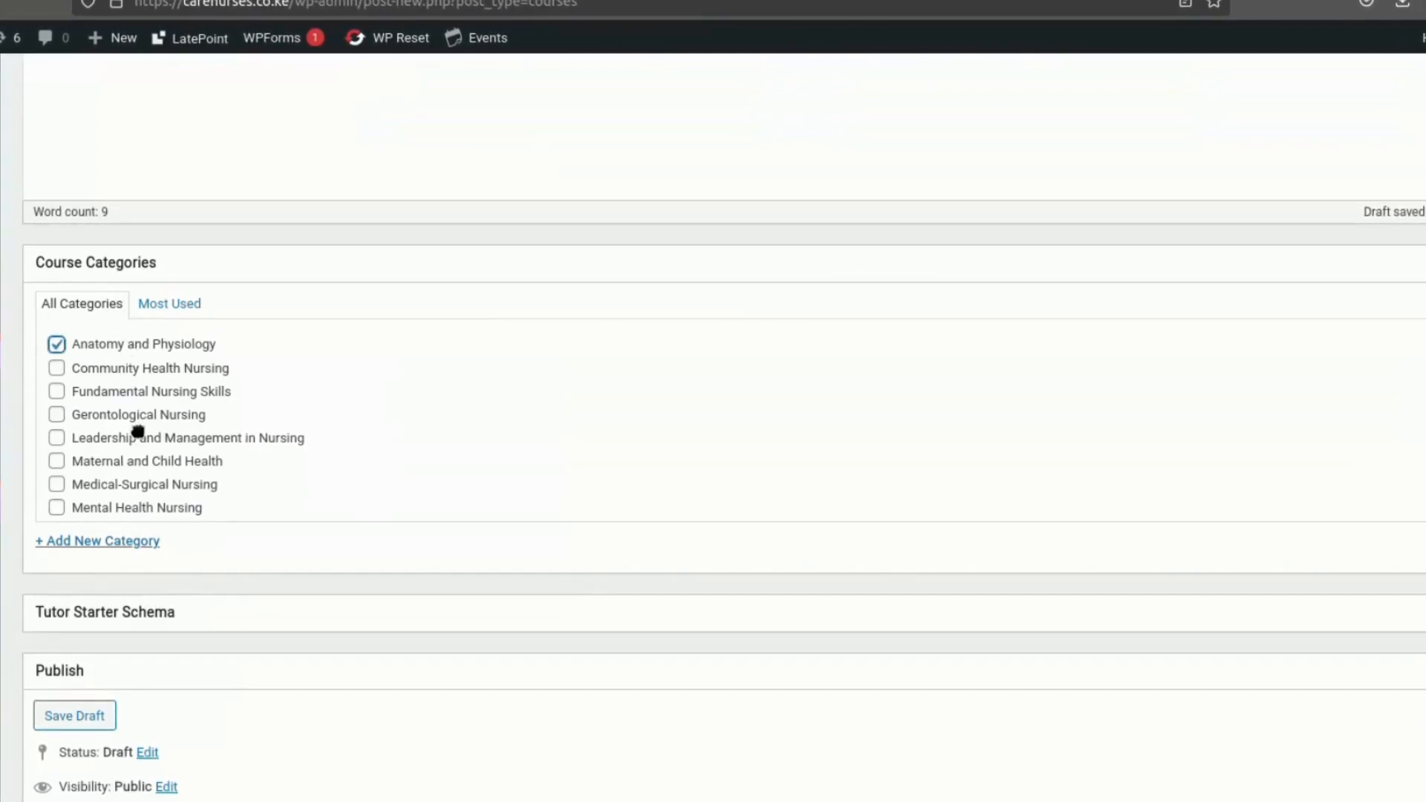
{"action": "left_click", "coordinate": [185, 492]}
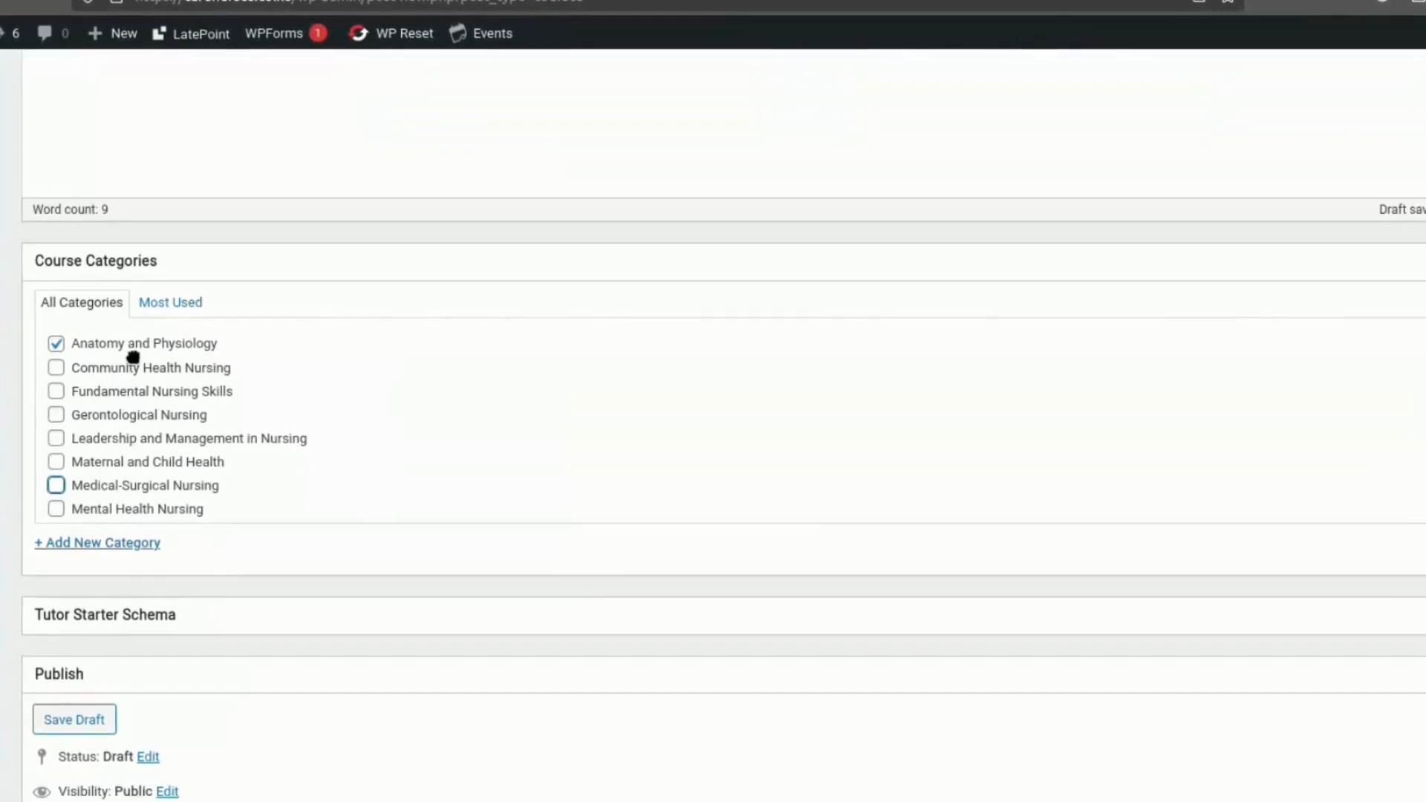
{"action": "left_click", "coordinate": [86, 444]}
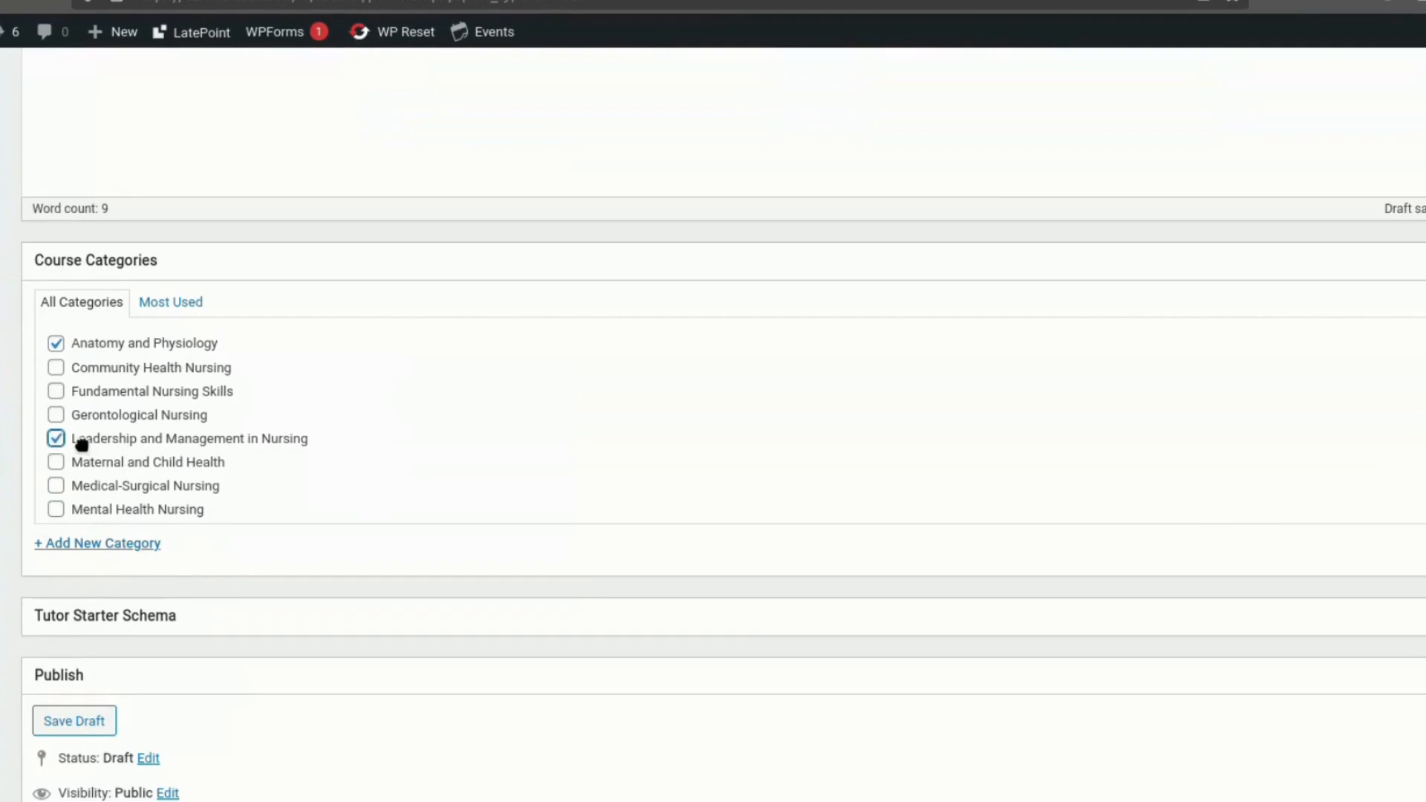
{"action": "left_click", "coordinate": [76, 413]}
{"action": "left_click", "coordinate": [57, 437]}
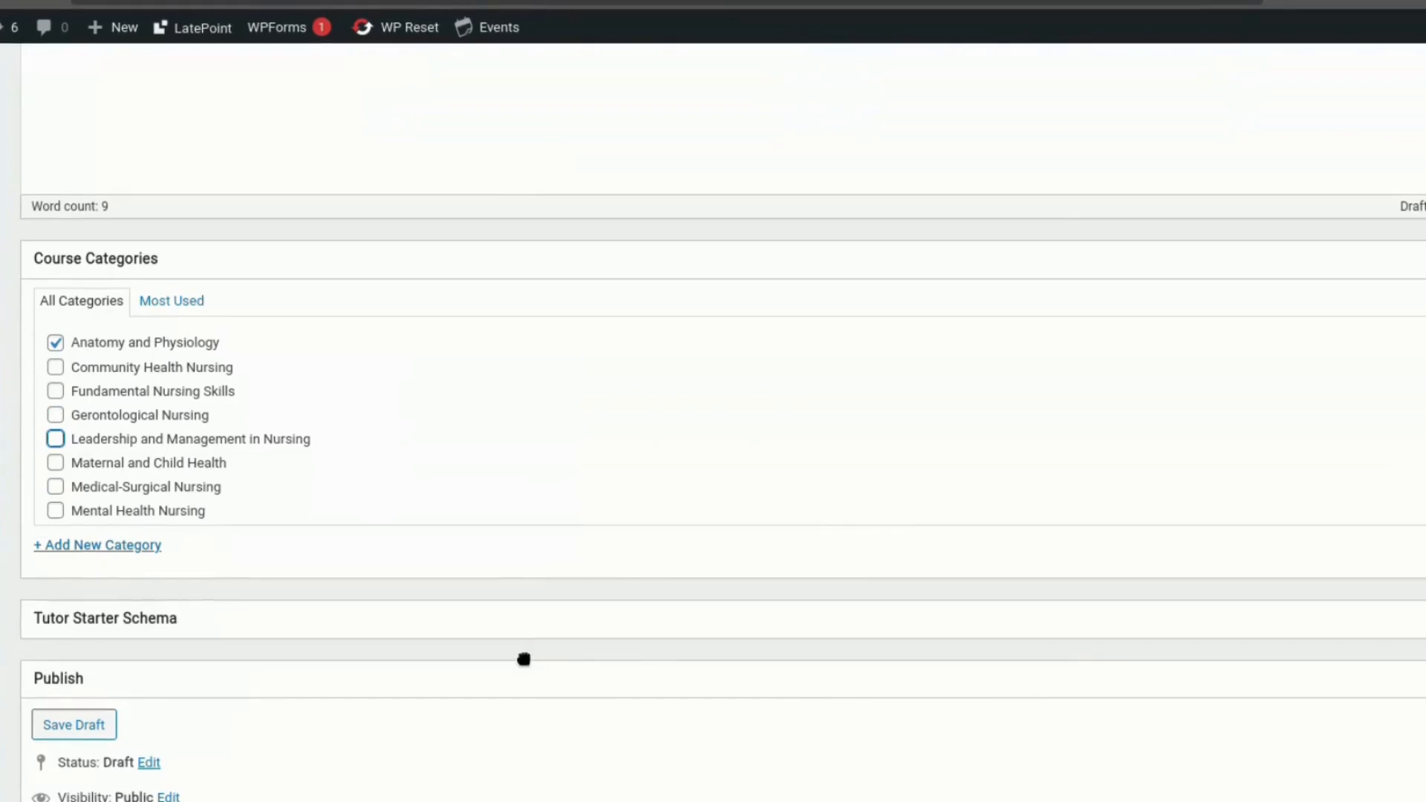
- Open the featured image selection for the Cardiology course
{"action": "scroll", "coordinate": [502, 658], "scroll_direction": "down", "scroll_amount": 3}
{"action": "scroll", "coordinate": [503, 655], "scroll_direction": "down", "scroll_amount": 9}
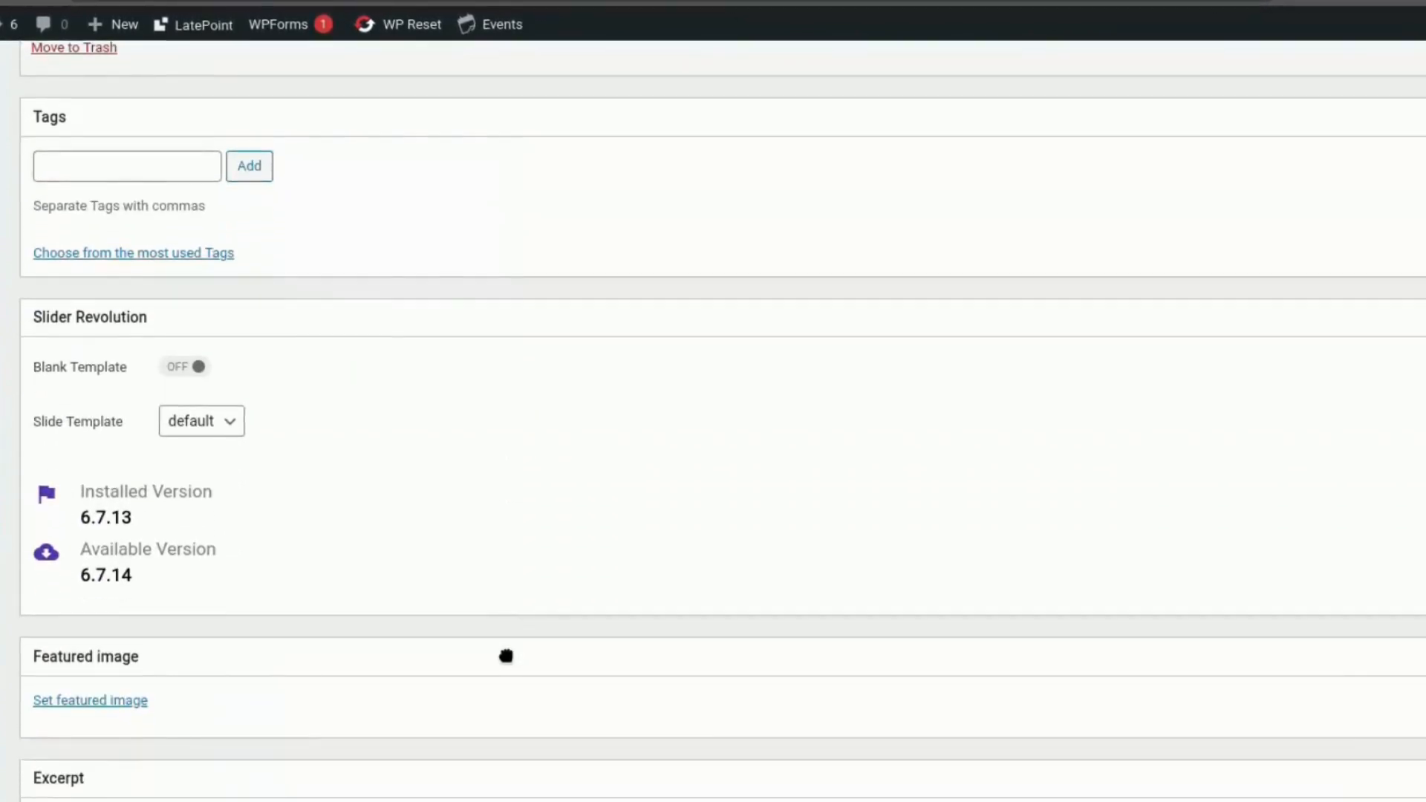
{"action": "scroll", "coordinate": [506, 656], "scroll_direction": "down", "scroll_amount": 5}
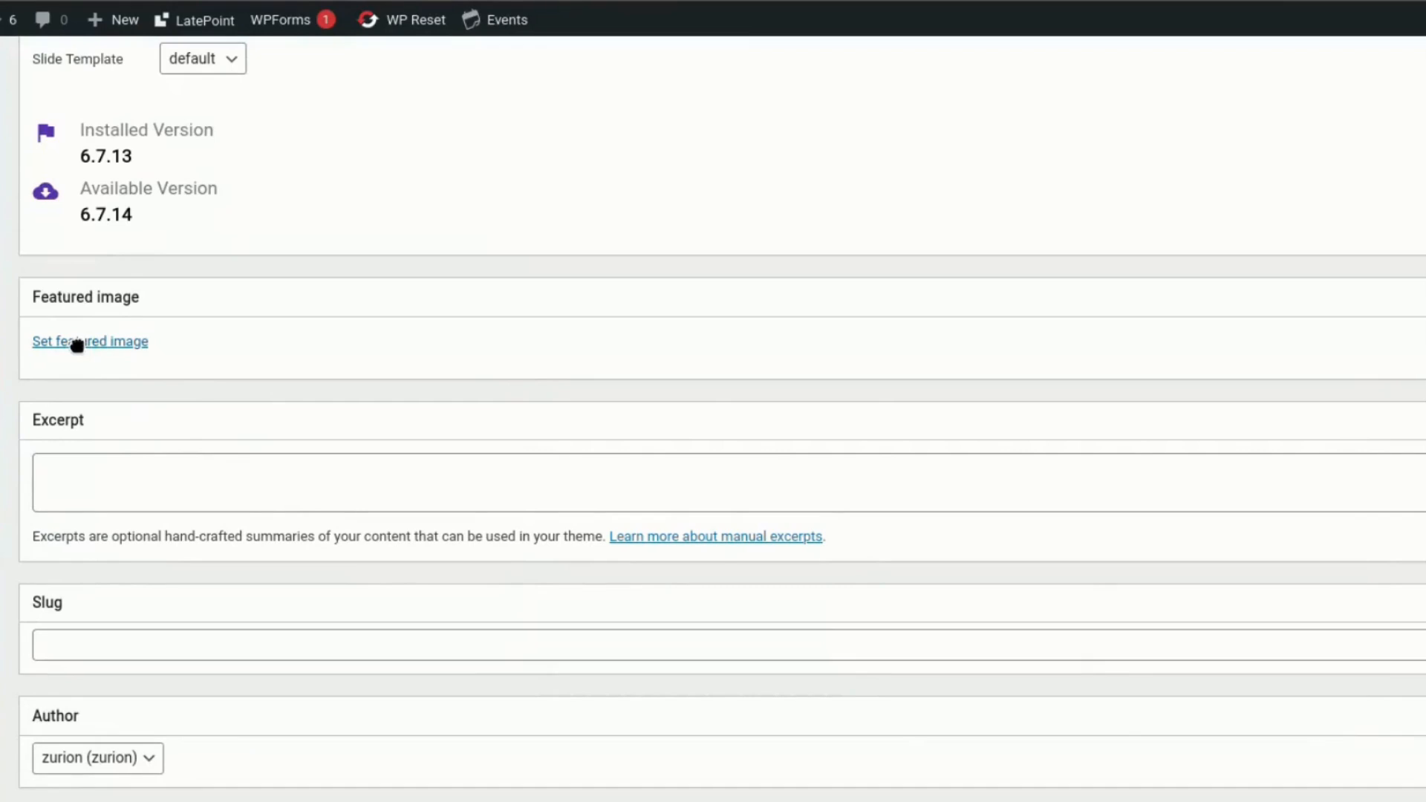
{"action": "left_click", "coordinate": [78, 343]}
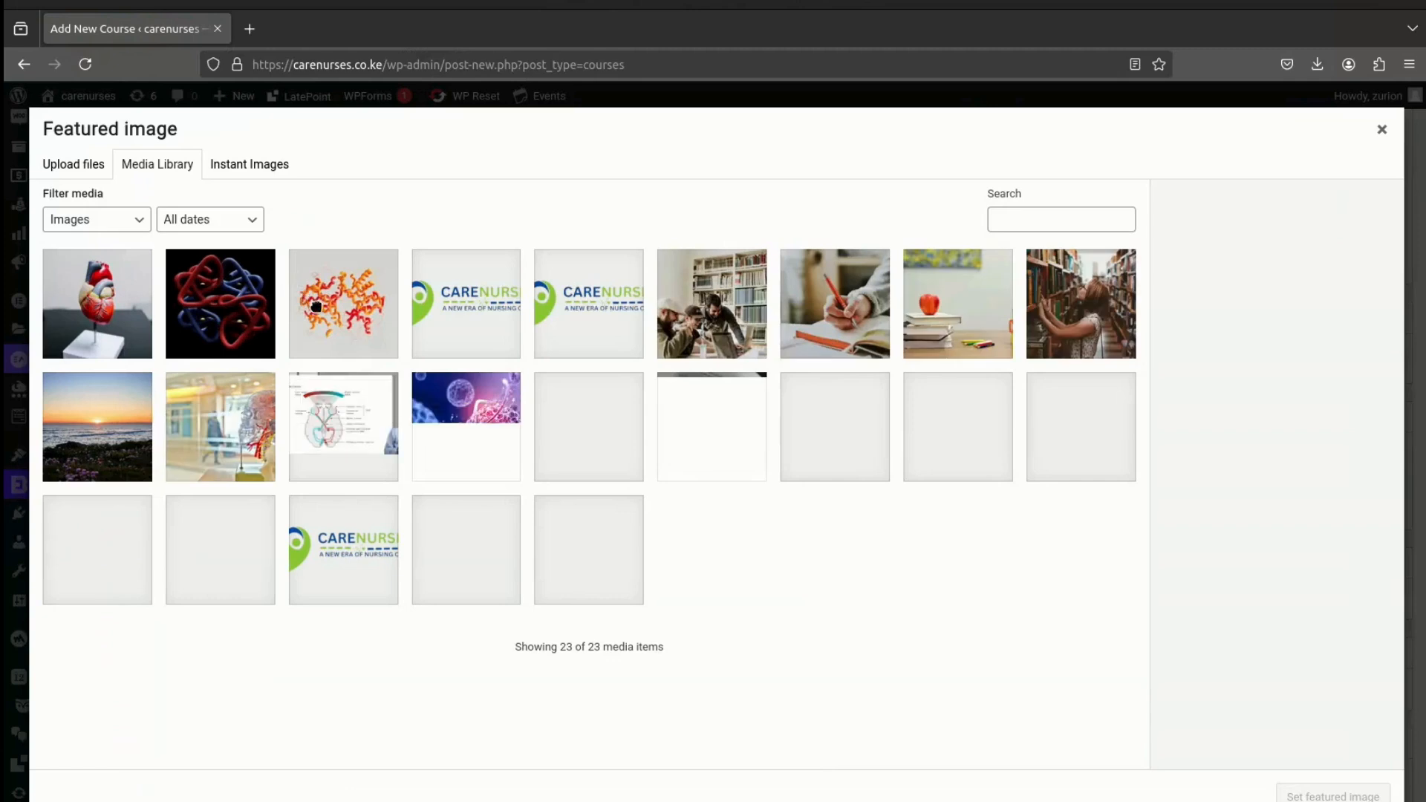
- Look through the featured image sources and search Instant Images on Unsplash for "heart"
{"action": "left_click", "coordinate": [86, 176]}
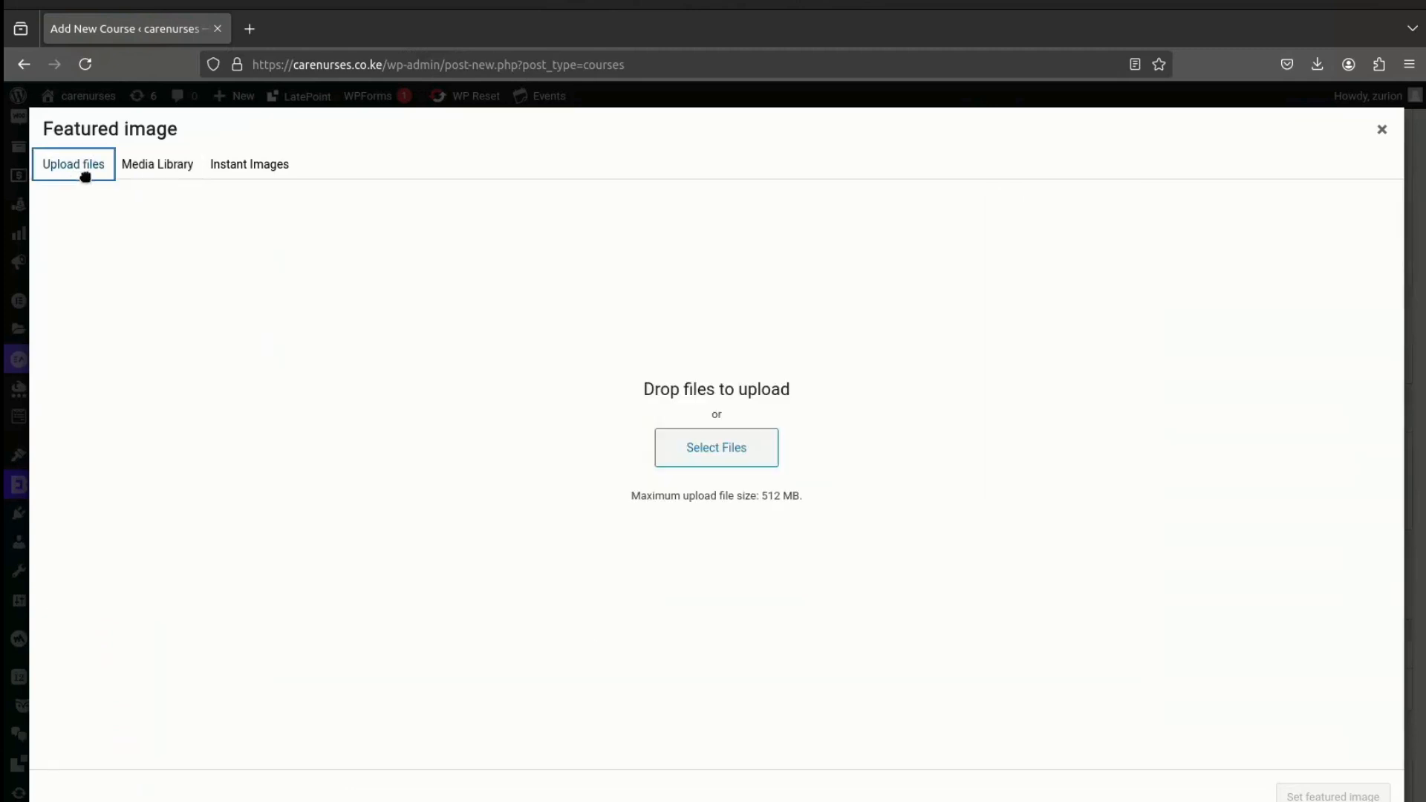
{"action": "left_click", "coordinate": [160, 174]}
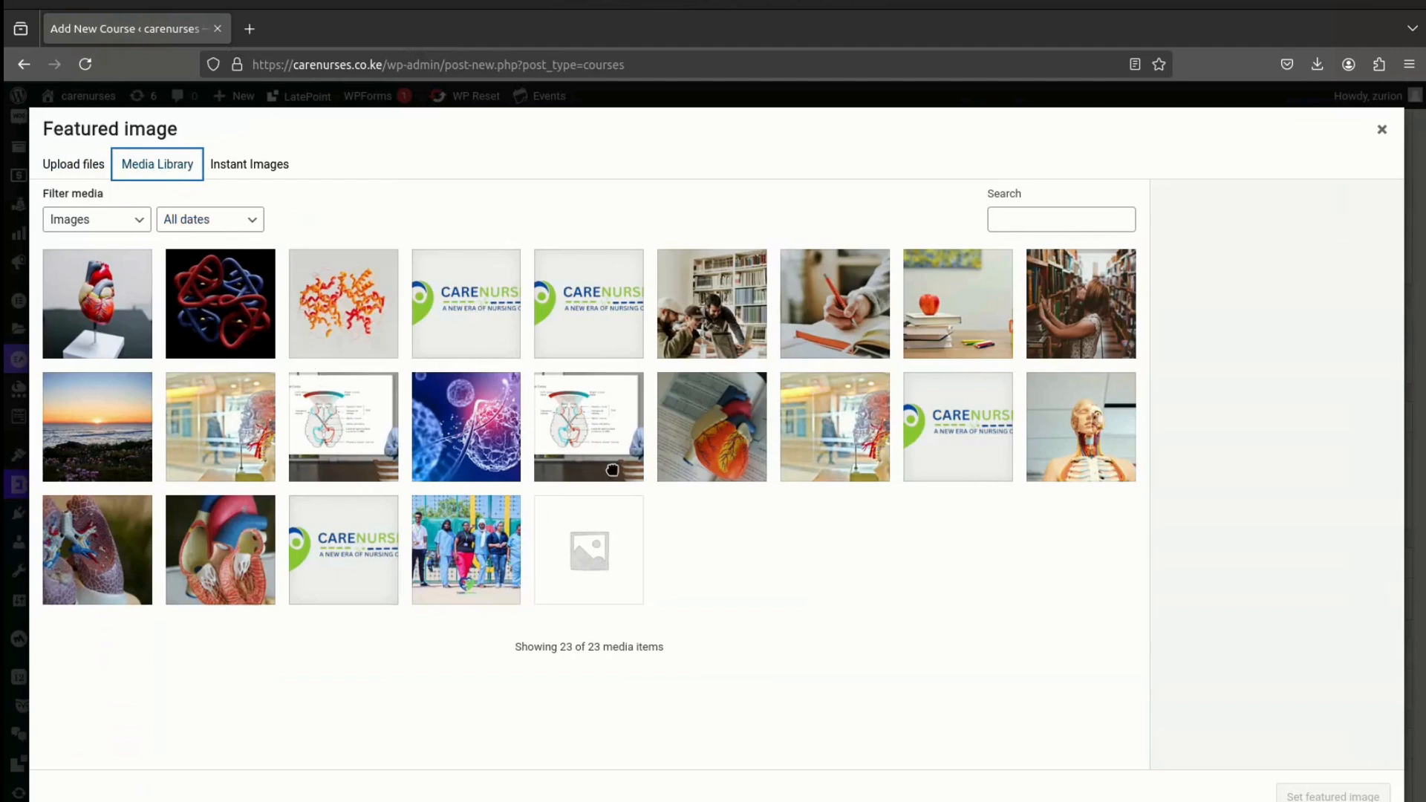
{"action": "left_click", "coordinate": [230, 165]}
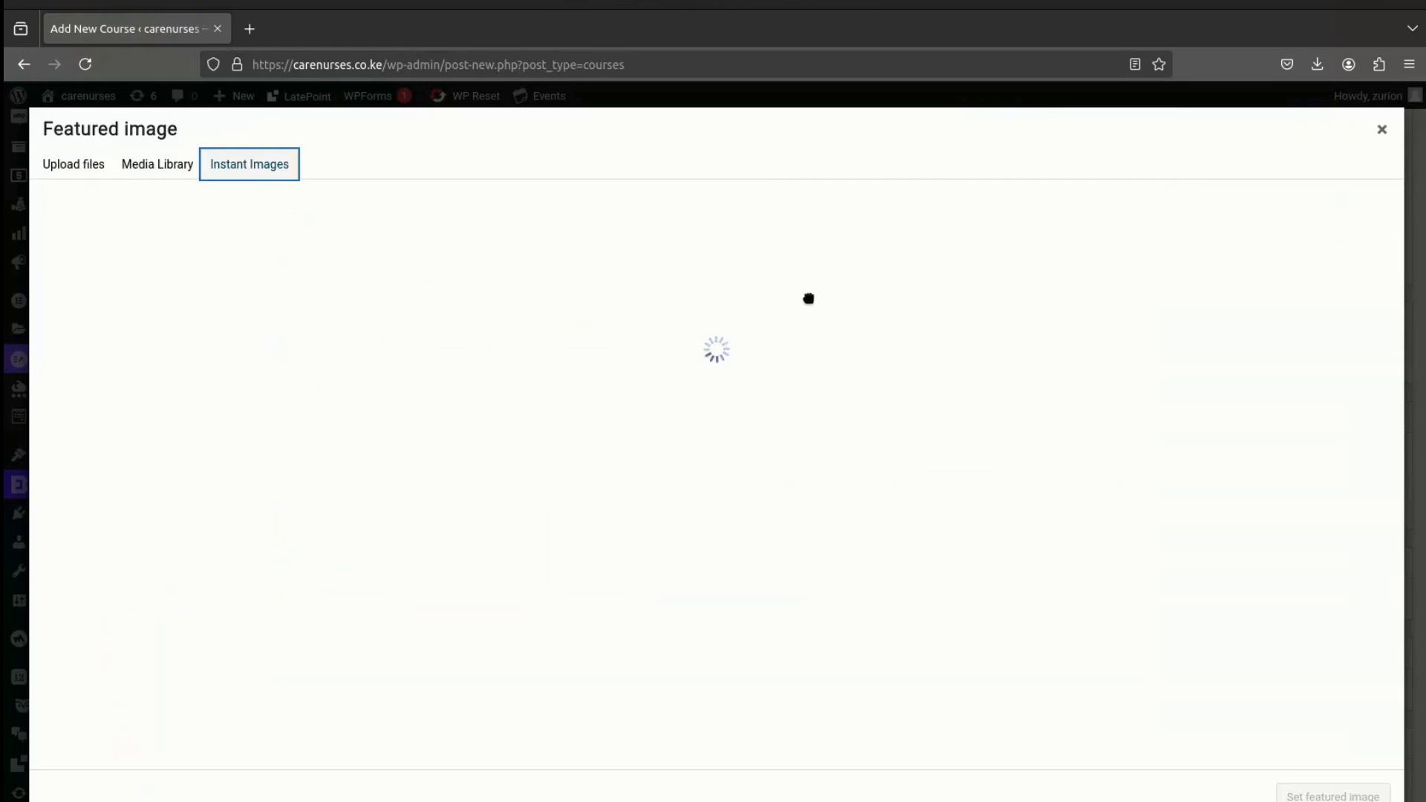
{"action": "left_click", "coordinate": [1238, 339]}
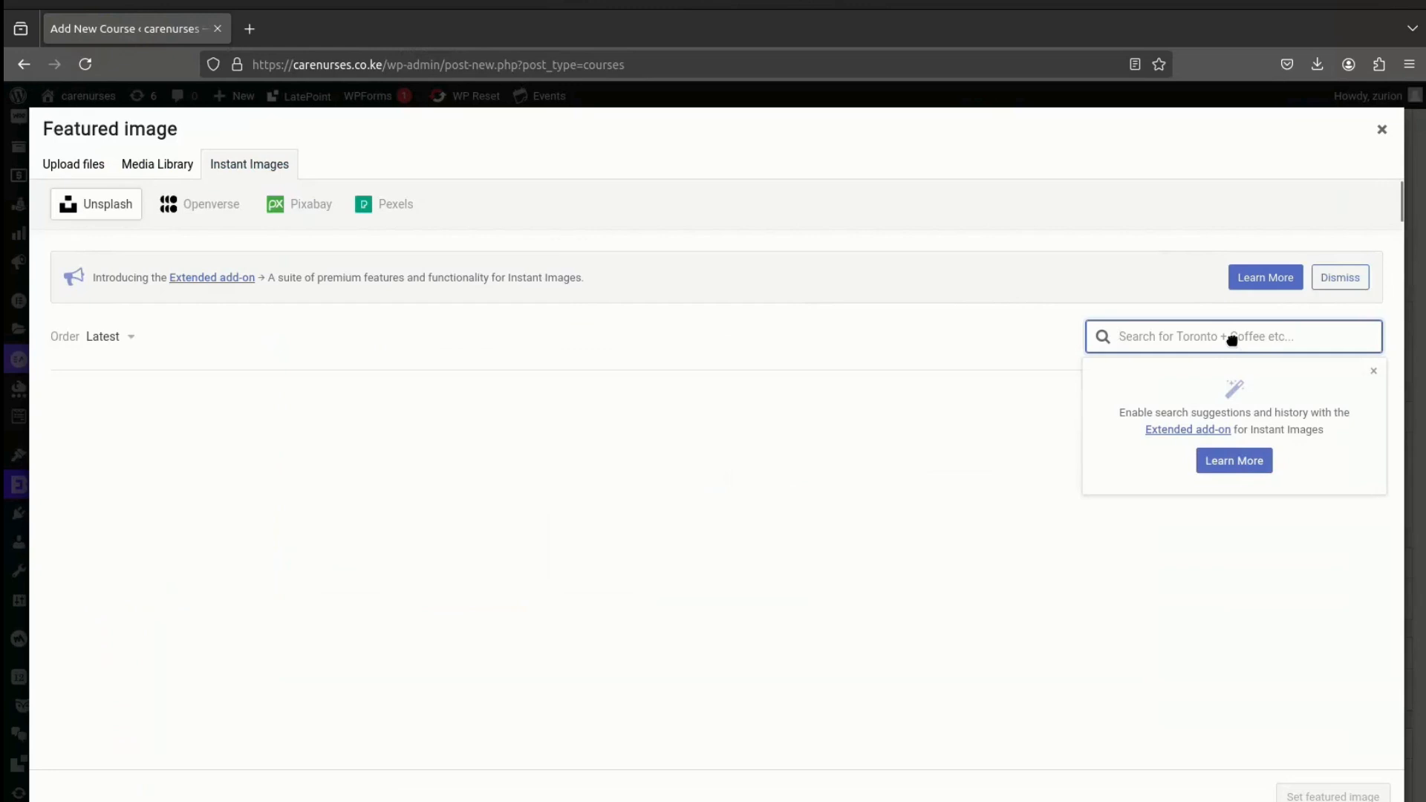
{"action": "type", "text": "heart"}
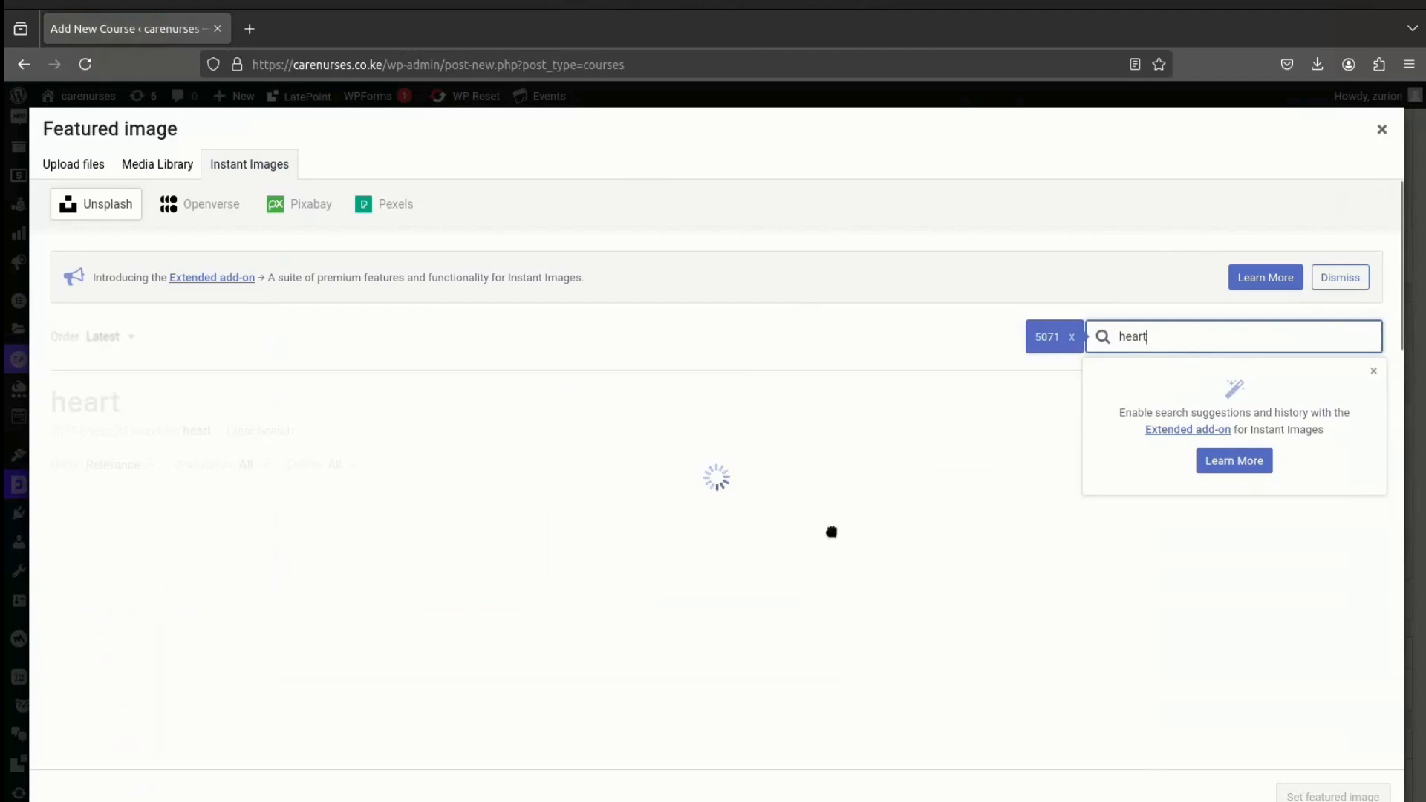
{"action": "left_click", "coordinate": [1373, 371]}
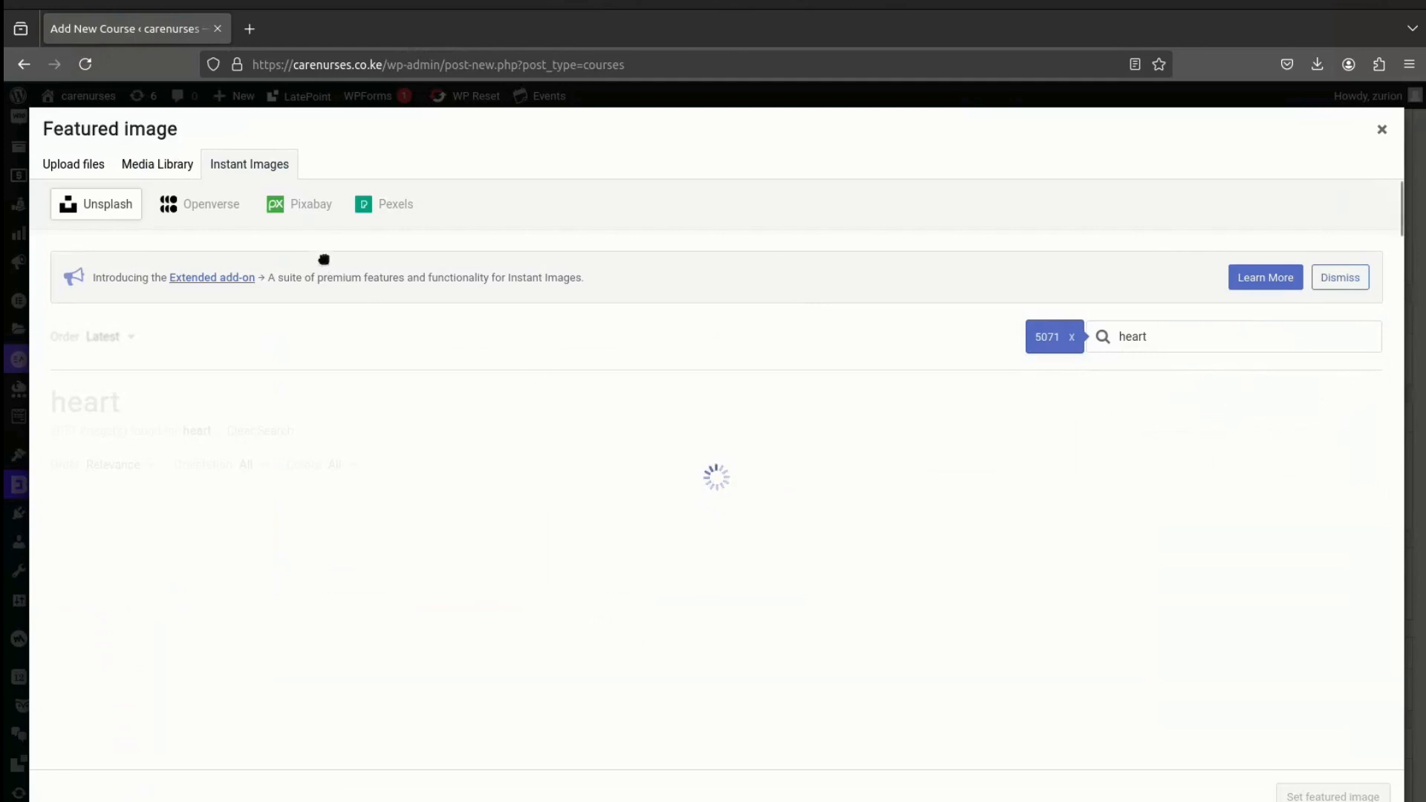
- Set the human heart scale model photo tmkwl7ejvte.jpg from the Media Library as the course's featured image
{"action": "left_click", "coordinate": [152, 165]}
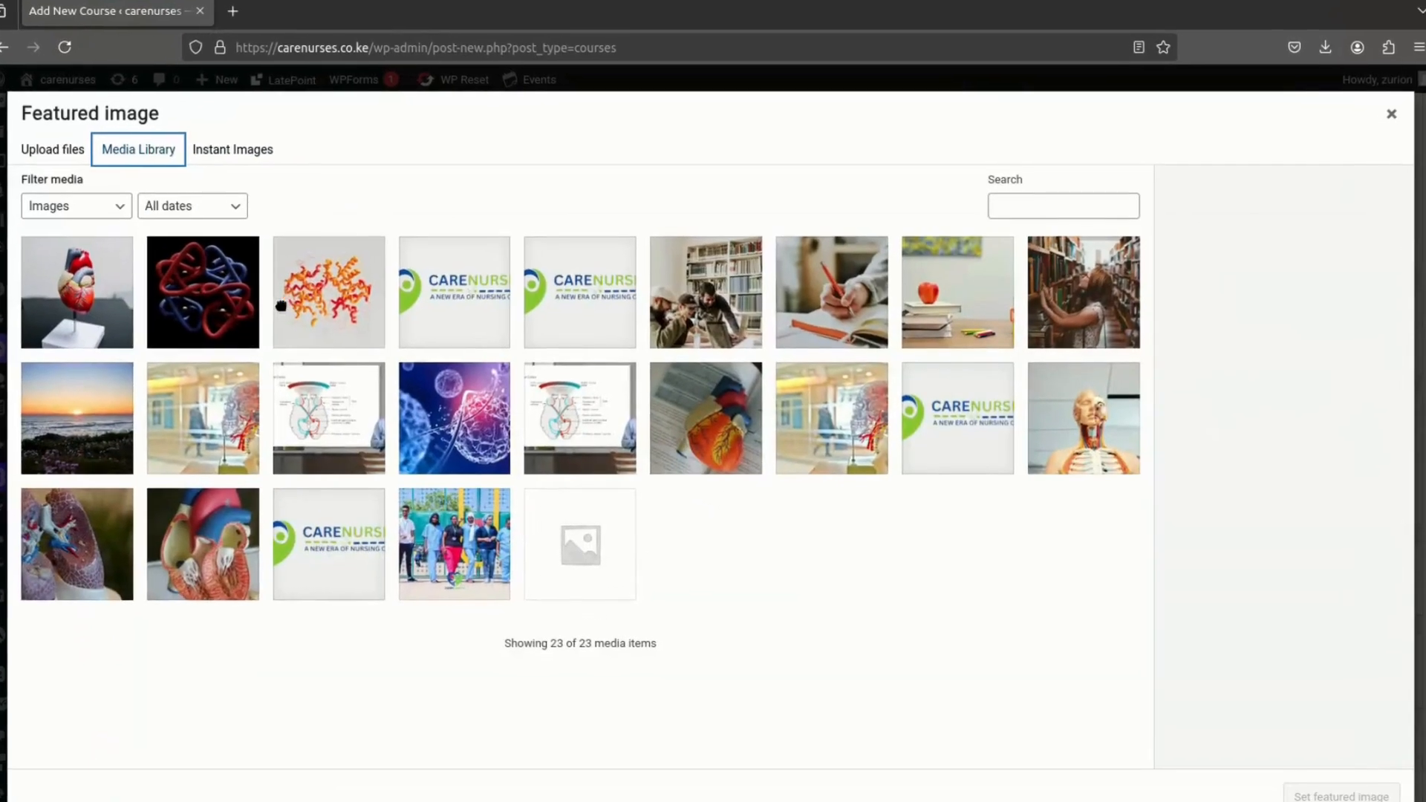
{"action": "left_click", "coordinate": [699, 417]}
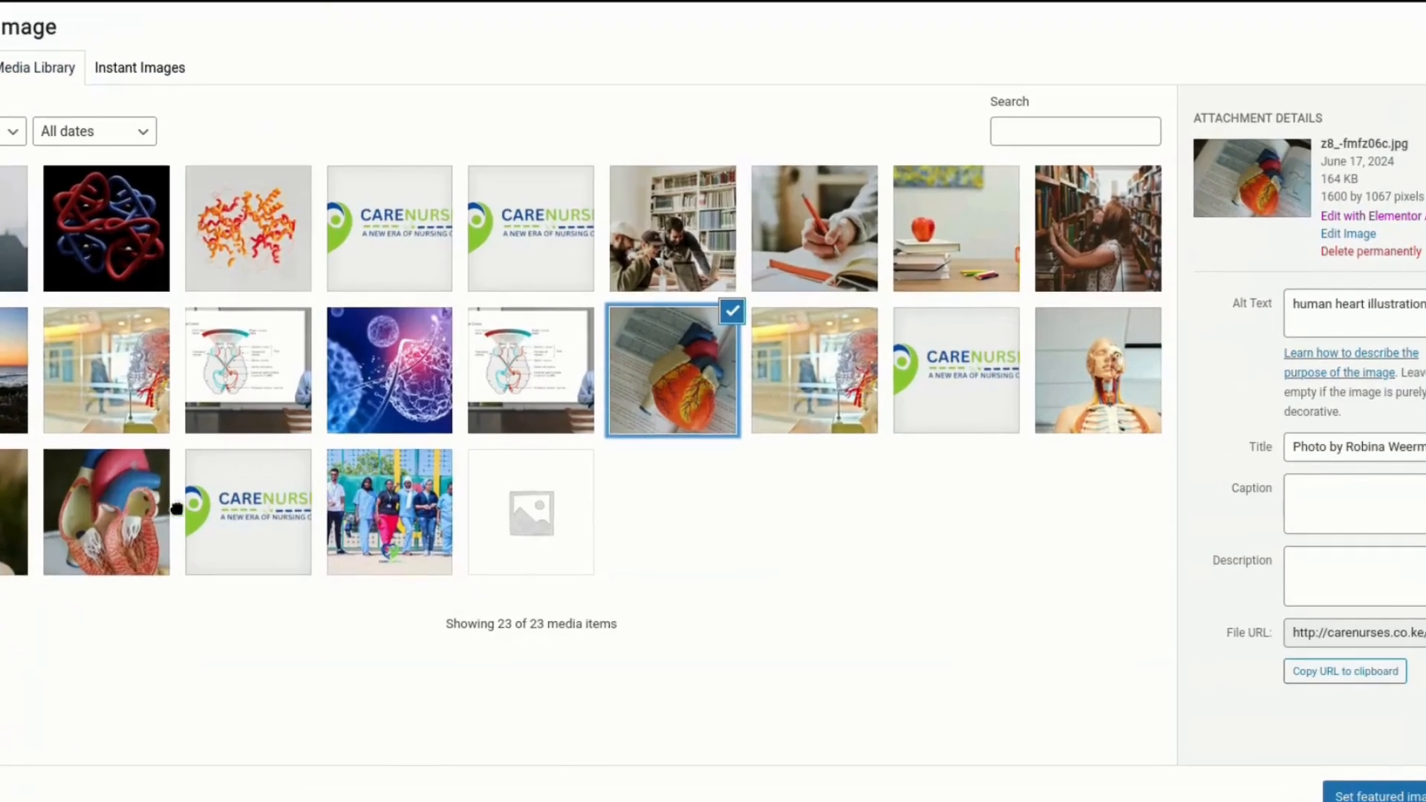
{"action": "left_click", "coordinate": [164, 511]}
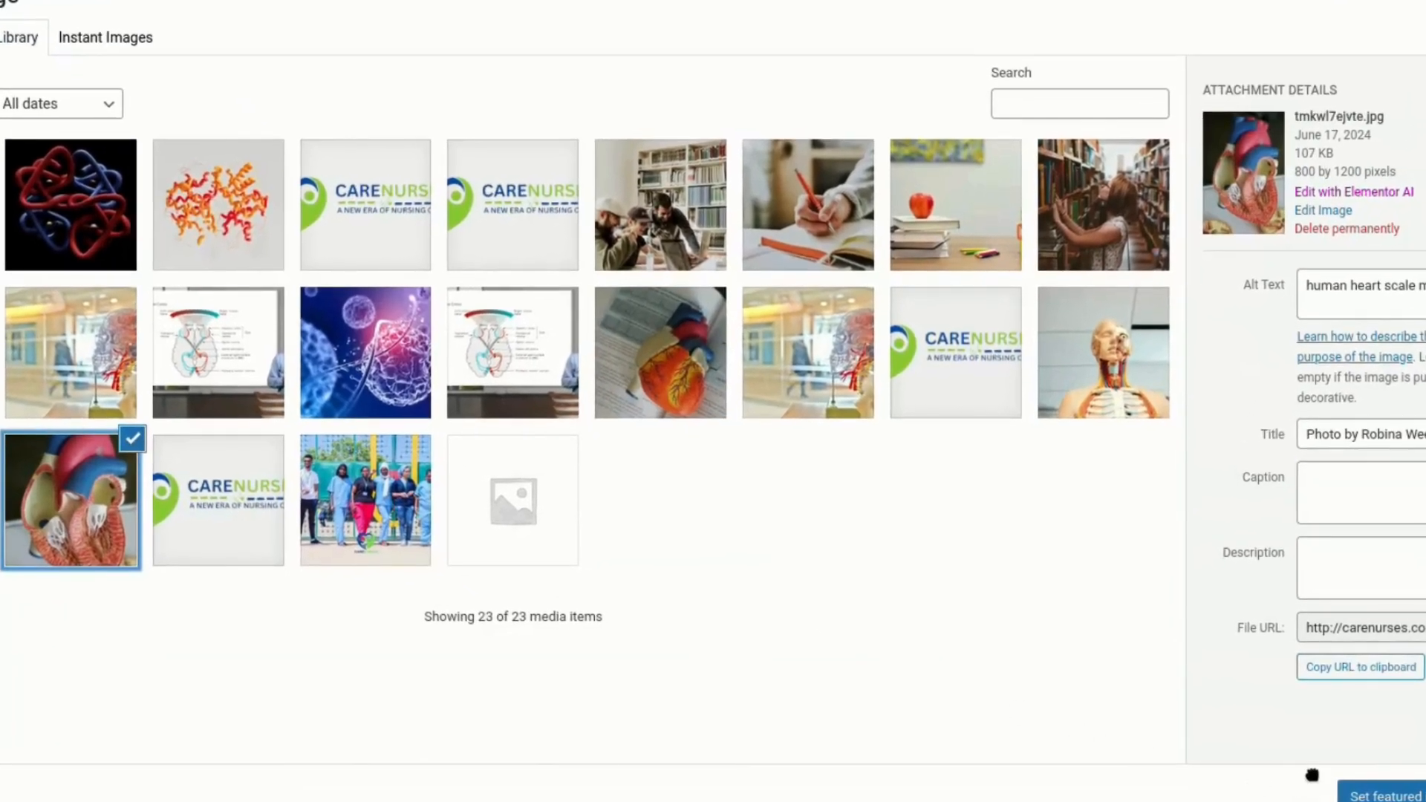
{"action": "left_click", "coordinate": [1400, 798]}
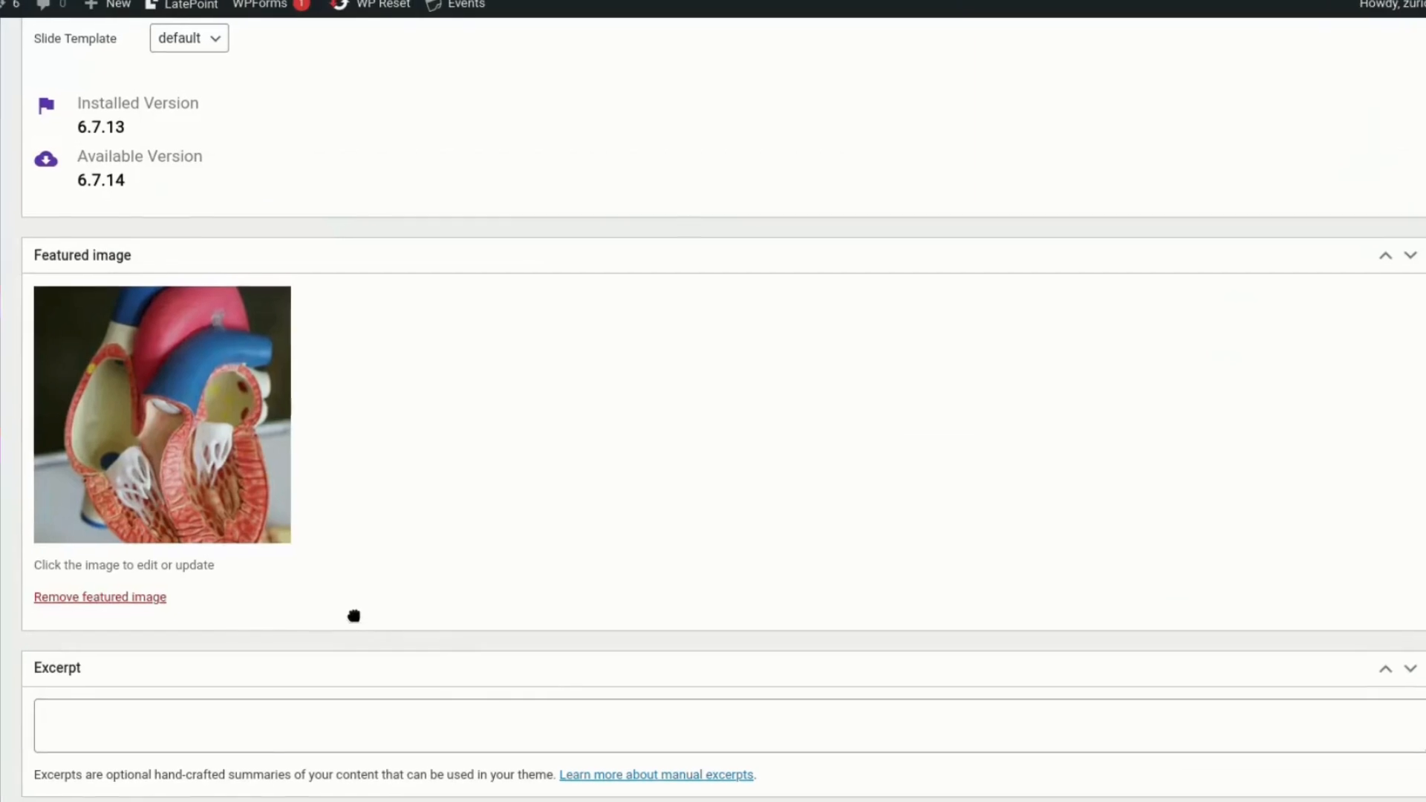
- Start a new topic in the Course Builder and name it "Introduction"
{"action": "scroll", "coordinate": [334, 698], "scroll_direction": "down", "scroll_amount": 3}
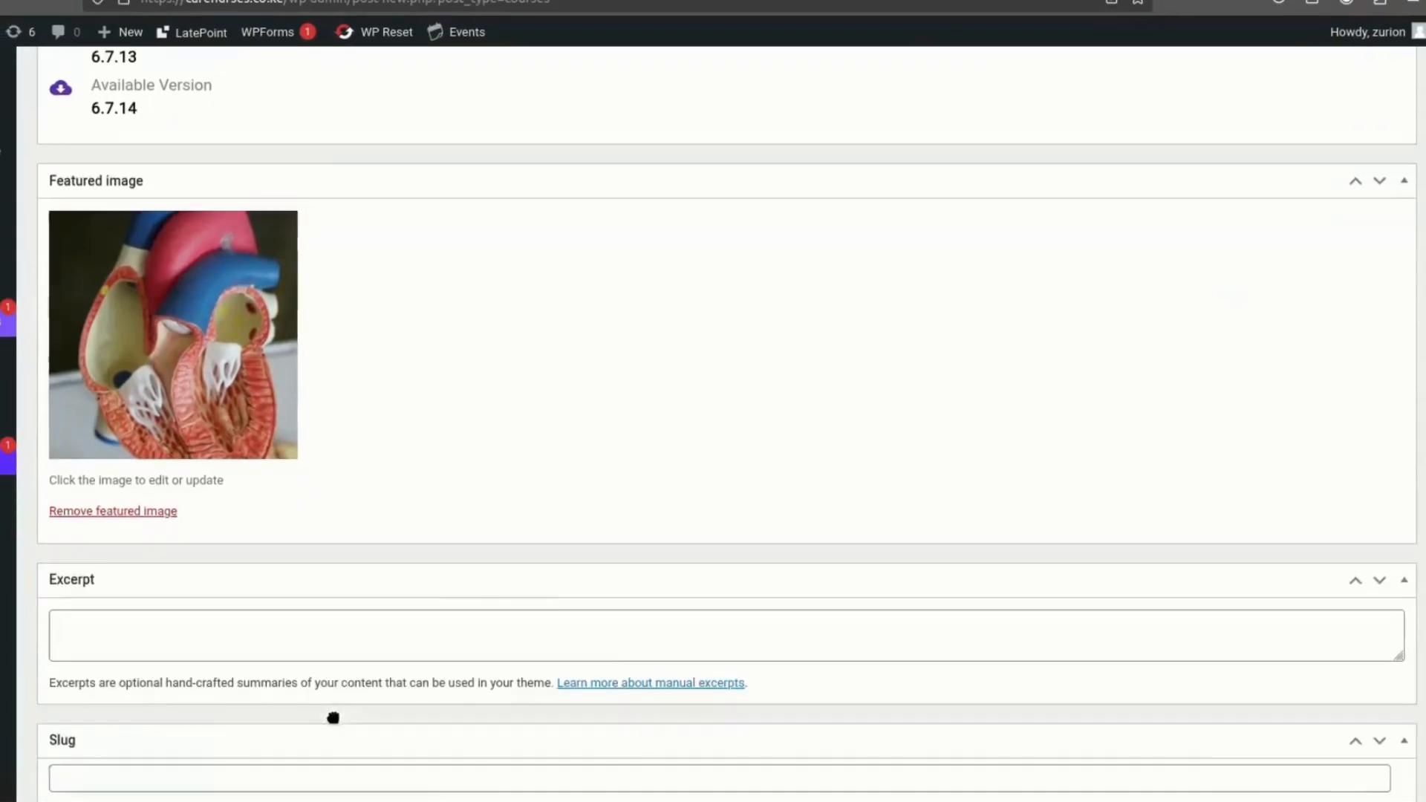
{"action": "scroll", "coordinate": [335, 742], "scroll_direction": "down", "scroll_amount": 5}
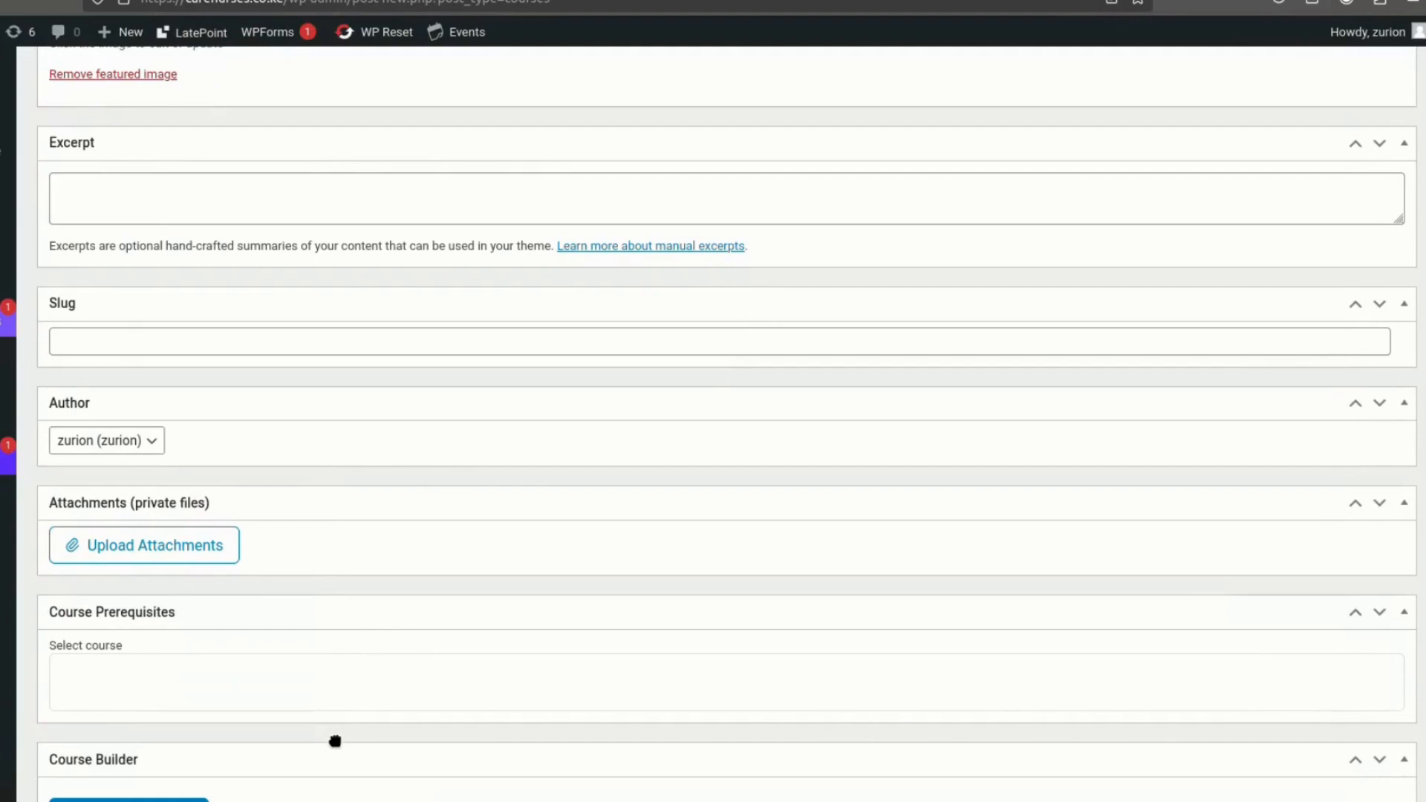
{"action": "scroll", "coordinate": [335, 741], "scroll_direction": "down", "scroll_amount": 3}
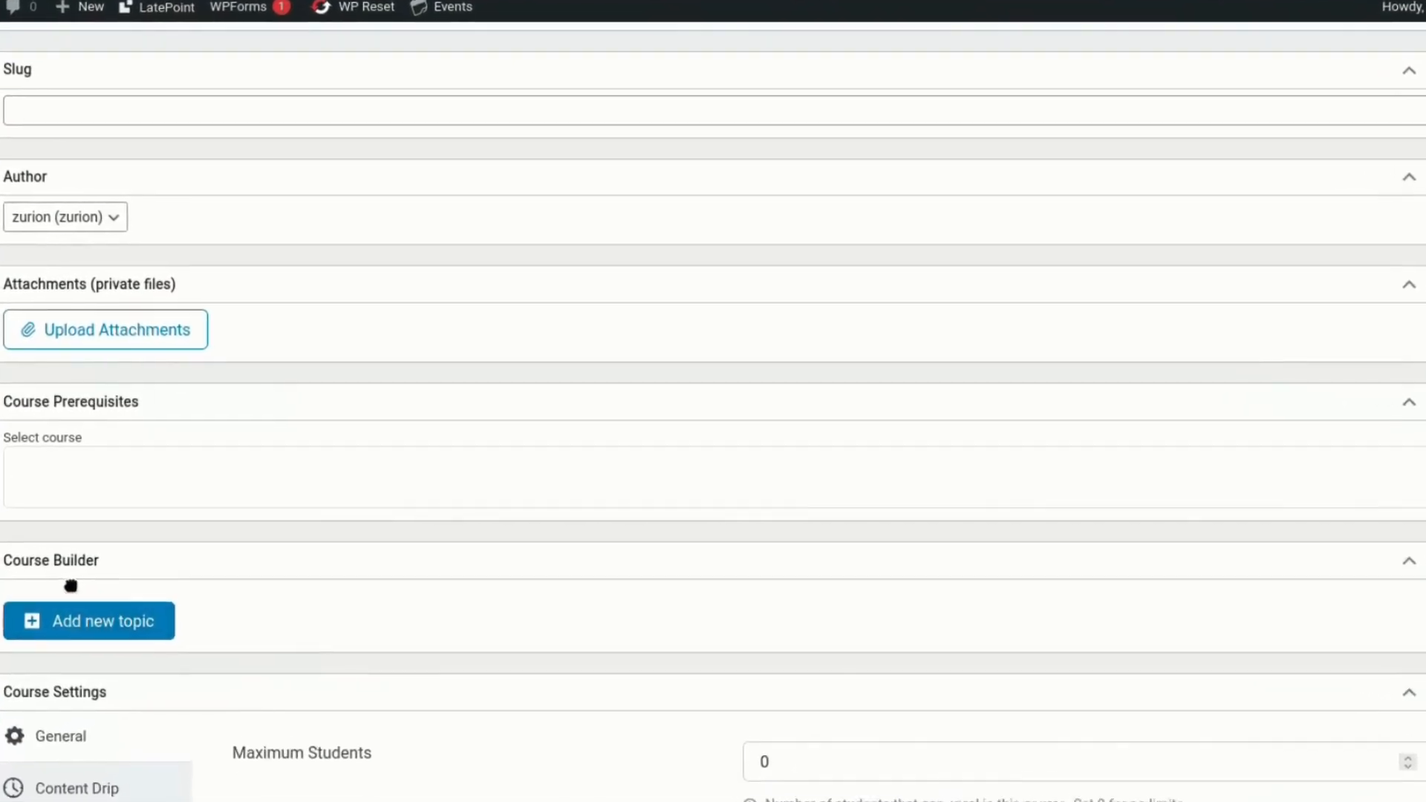
{"action": "left_click", "coordinate": [106, 623]}
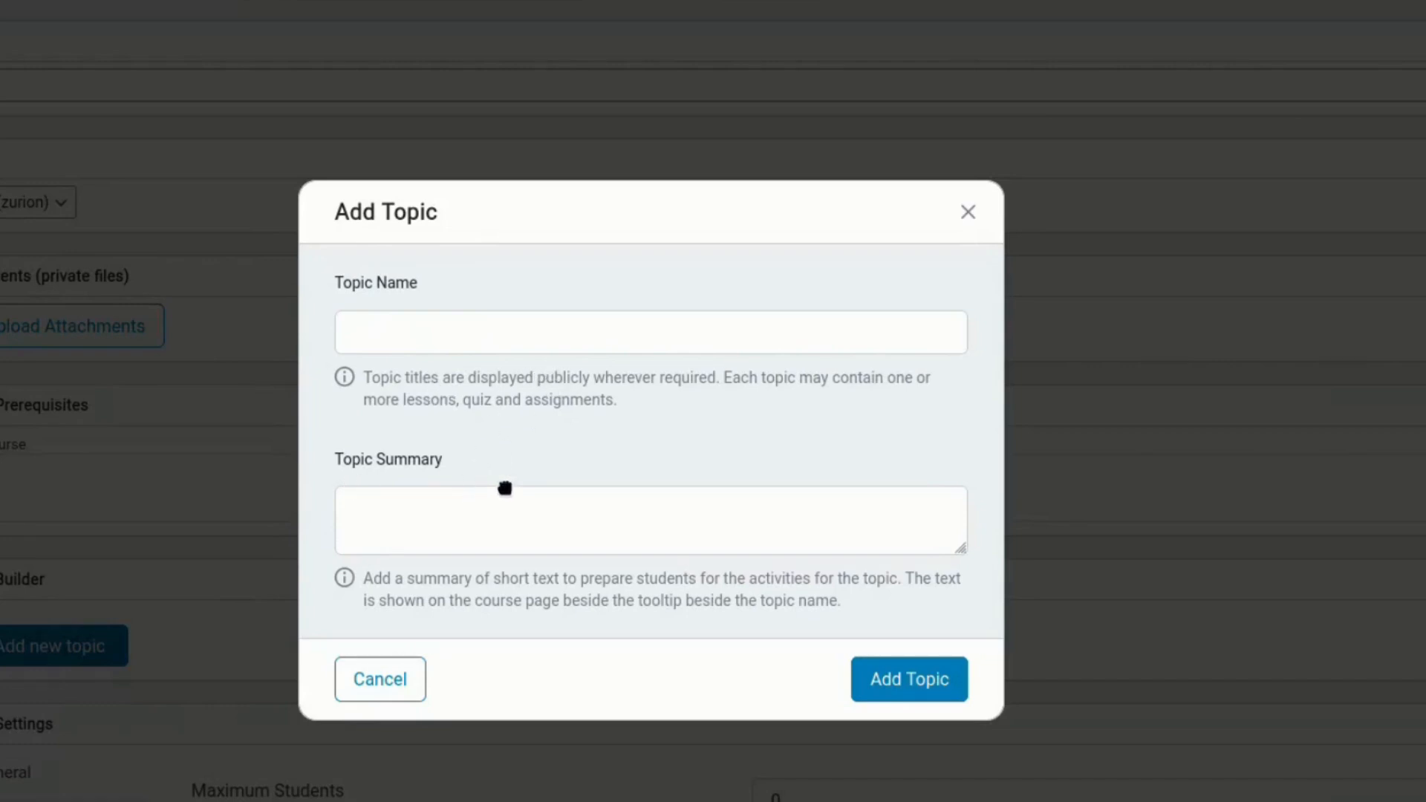
{"action": "left_click", "coordinate": [573, 351]}
{"action": "type", "text": "Introduction"}
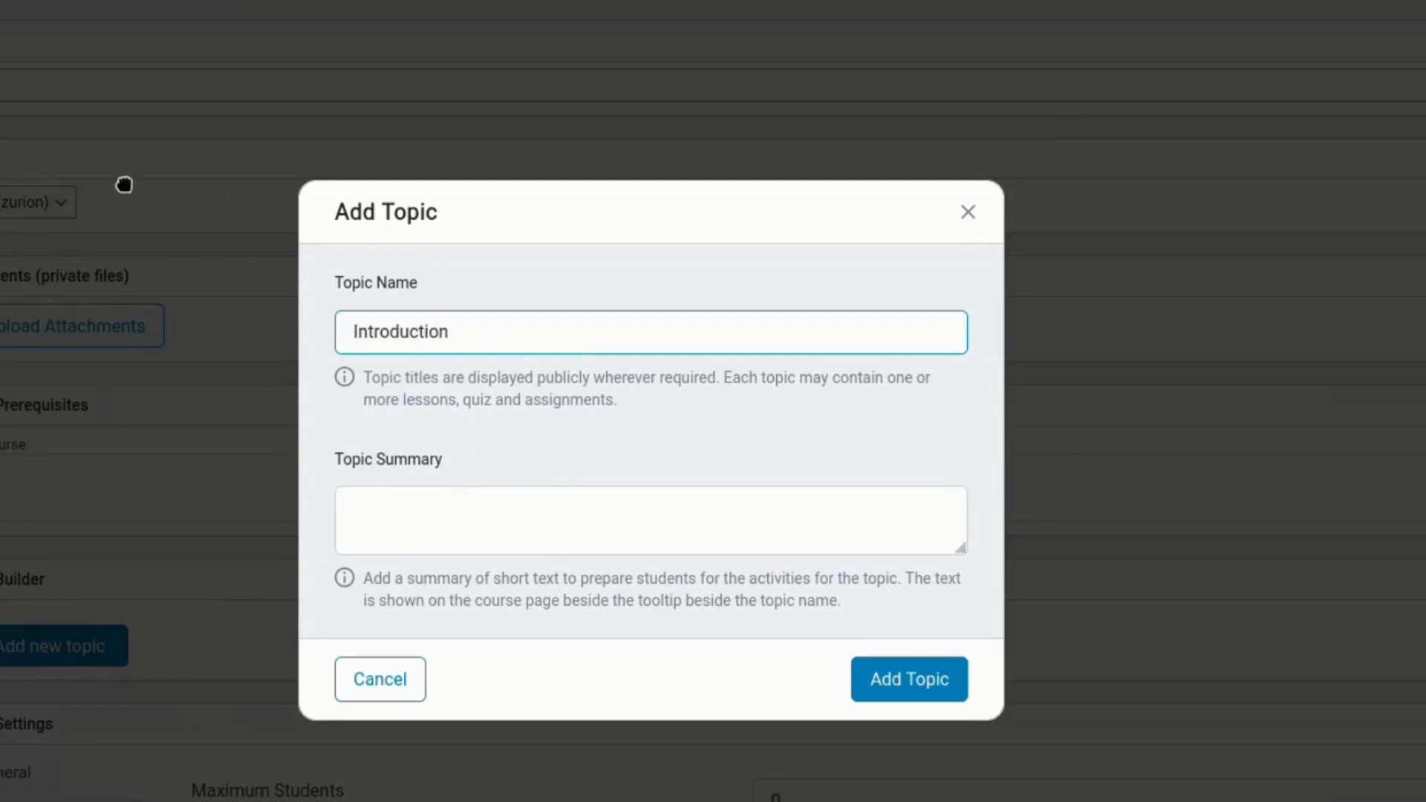
- Enter "Introduction to Cardiology" as the topic summary and add the topic to the course
{"action": "left_click", "coordinate": [399, 498]}
{"action": "type", "text": "Introduction to Cardiology"}
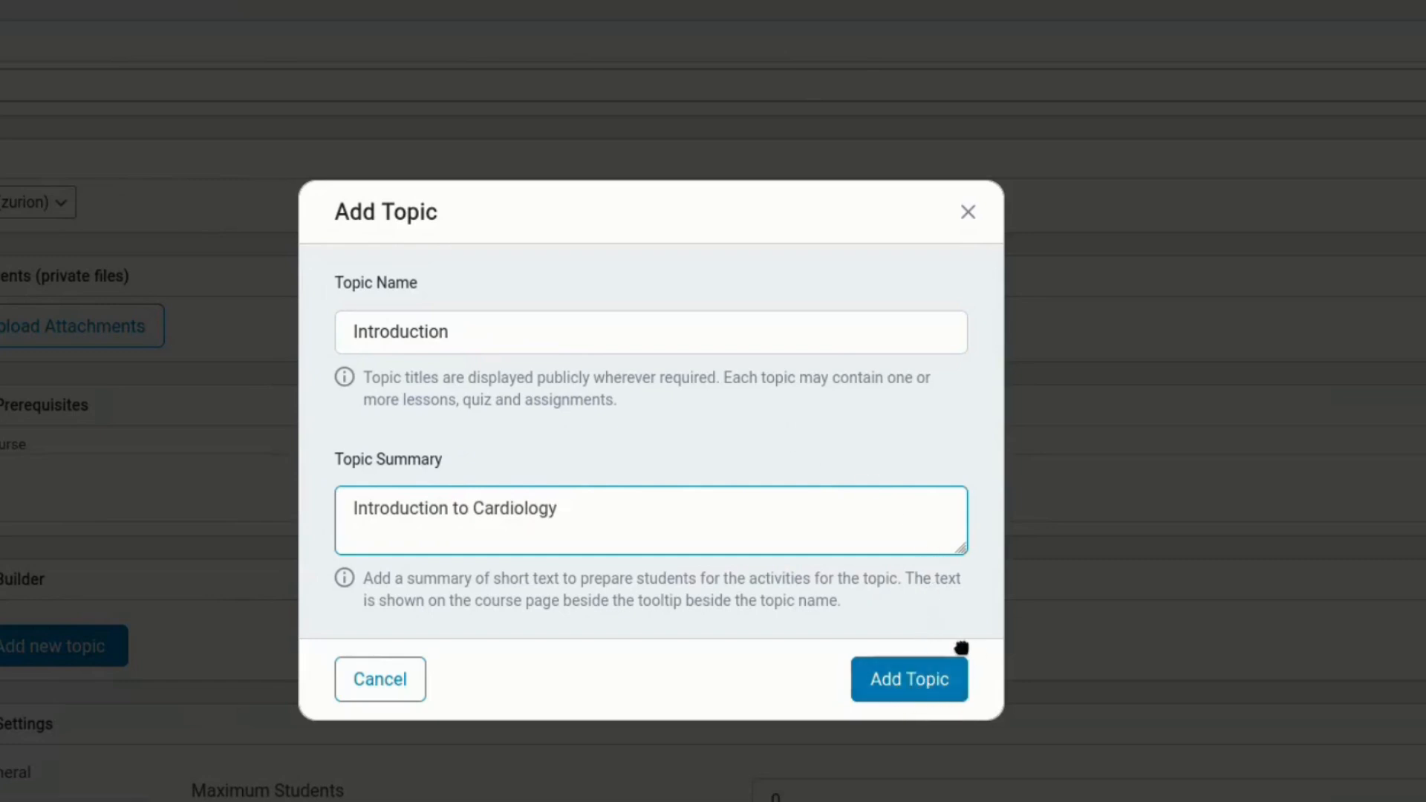
{"action": "left_click", "coordinate": [878, 672]}
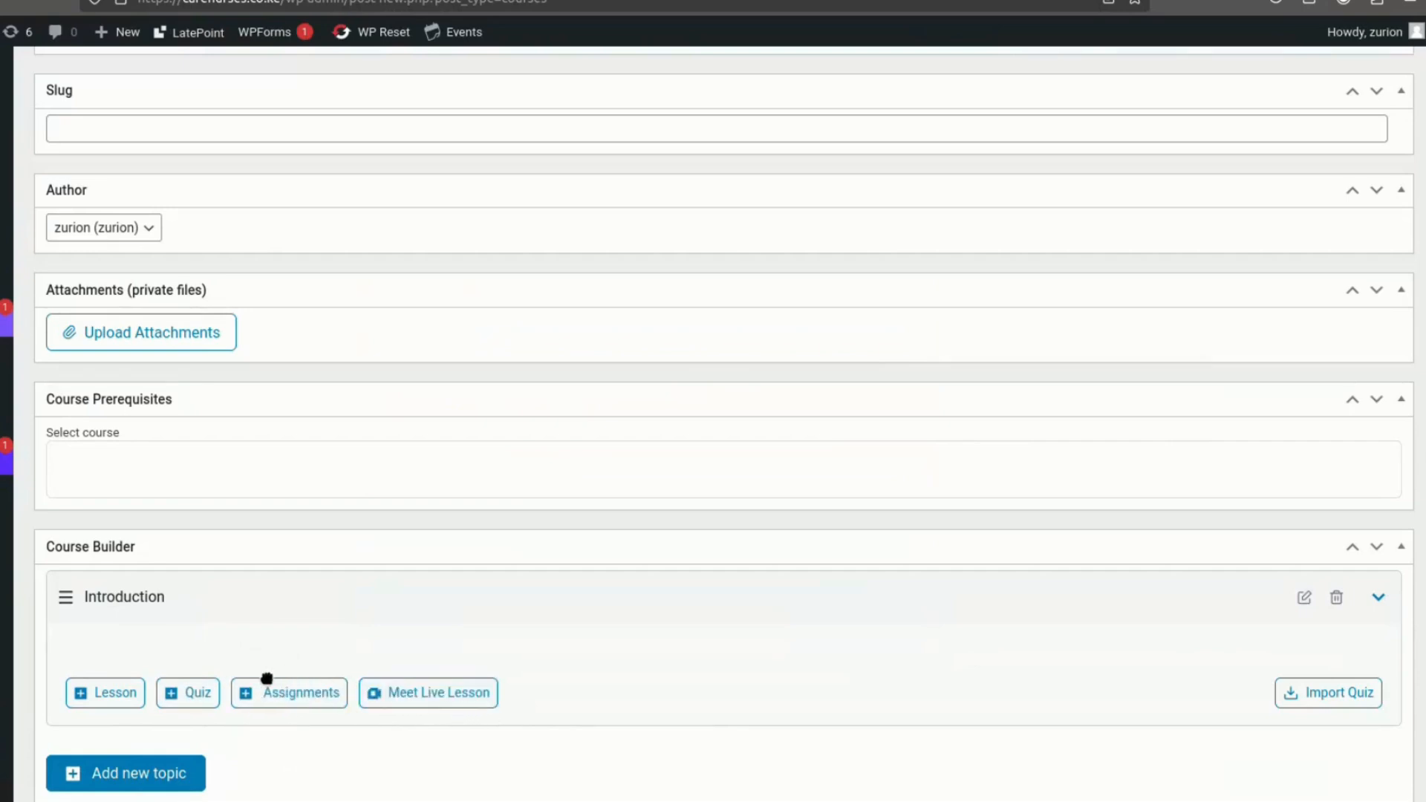
- Set the maximum number of students for the course to 100 in the general course settings
{"action": "scroll", "coordinate": [194, 758], "scroll_direction": "down", "scroll_amount": 3}
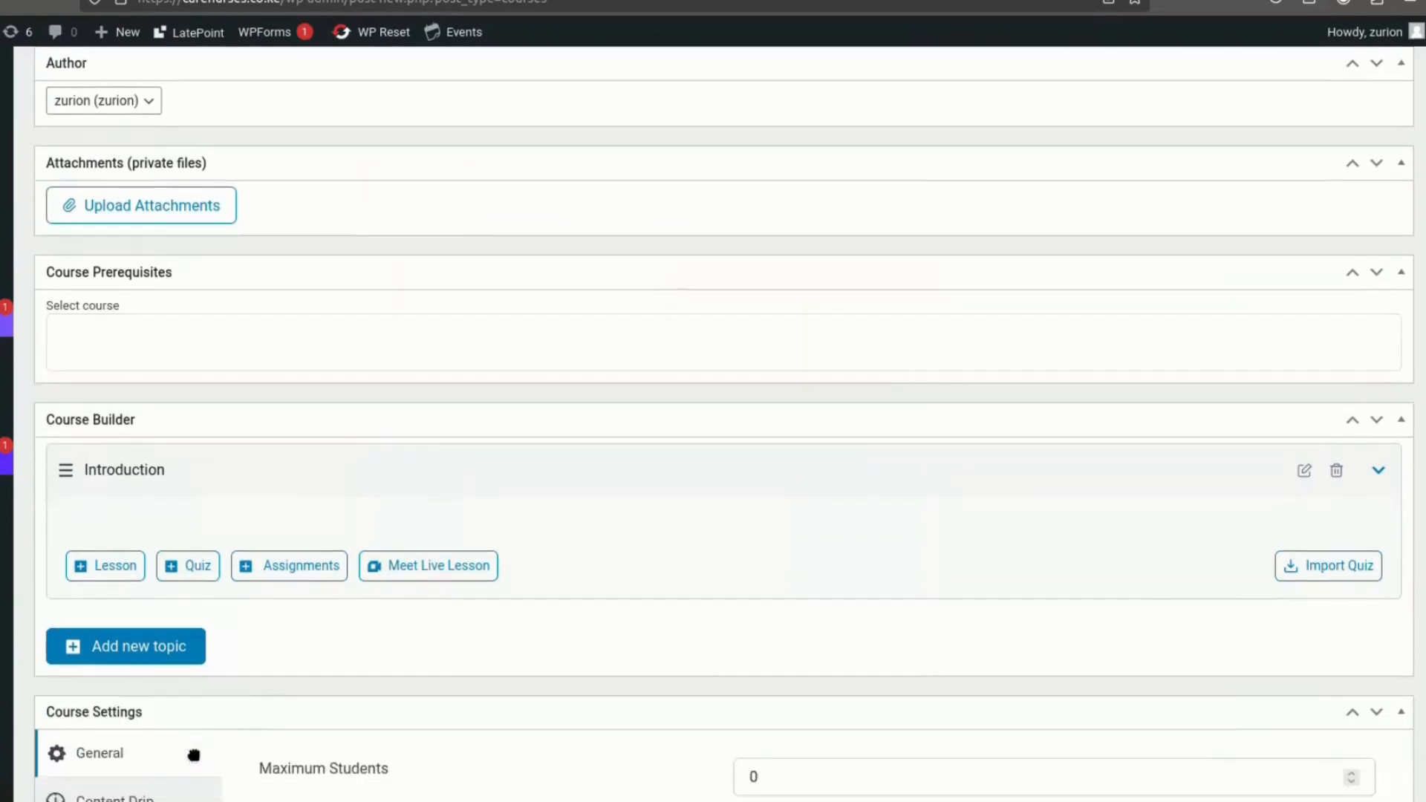
{"action": "scroll", "coordinate": [194, 758], "scroll_direction": "down", "scroll_amount": 7}
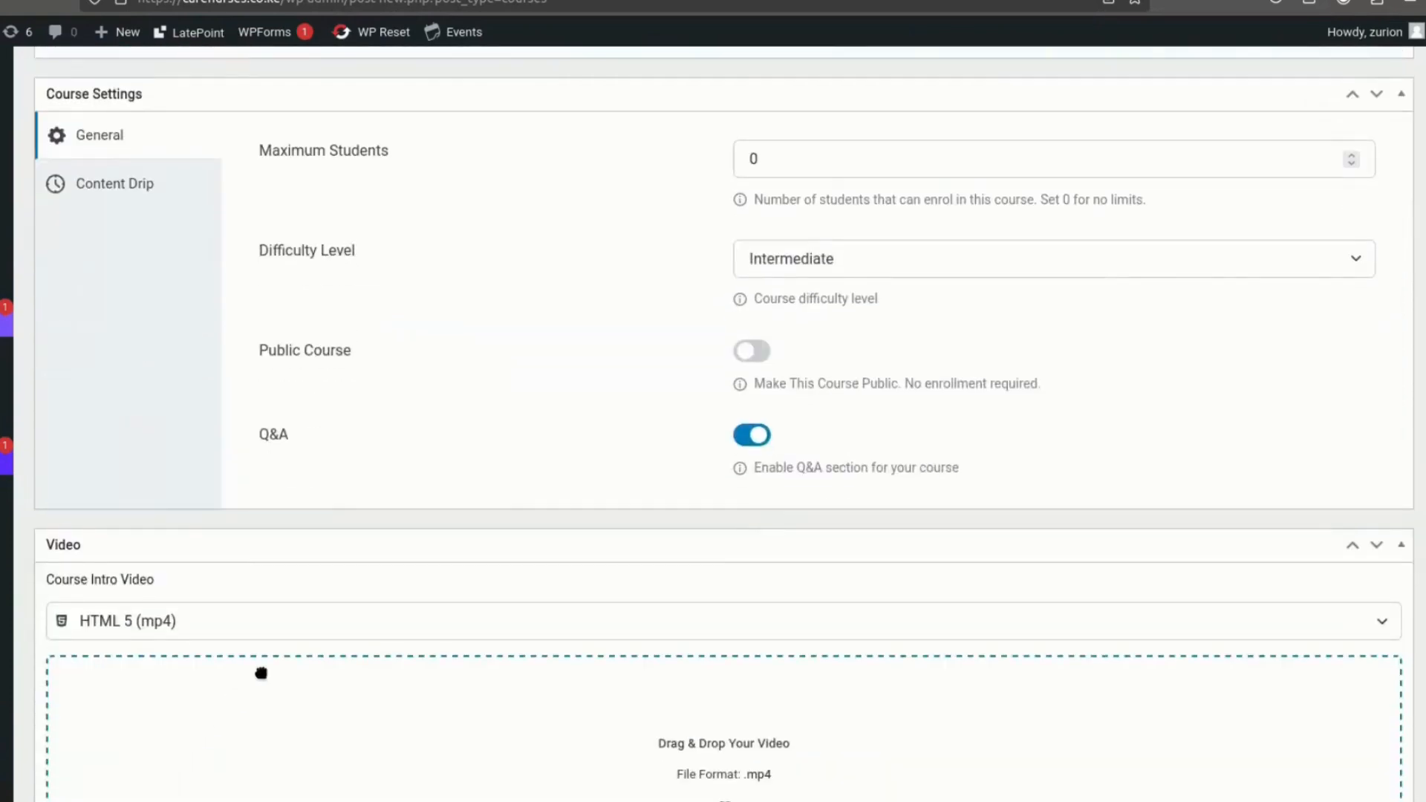
{"action": "scroll", "coordinate": [595, 472], "scroll_direction": "up", "scroll_amount": 6}
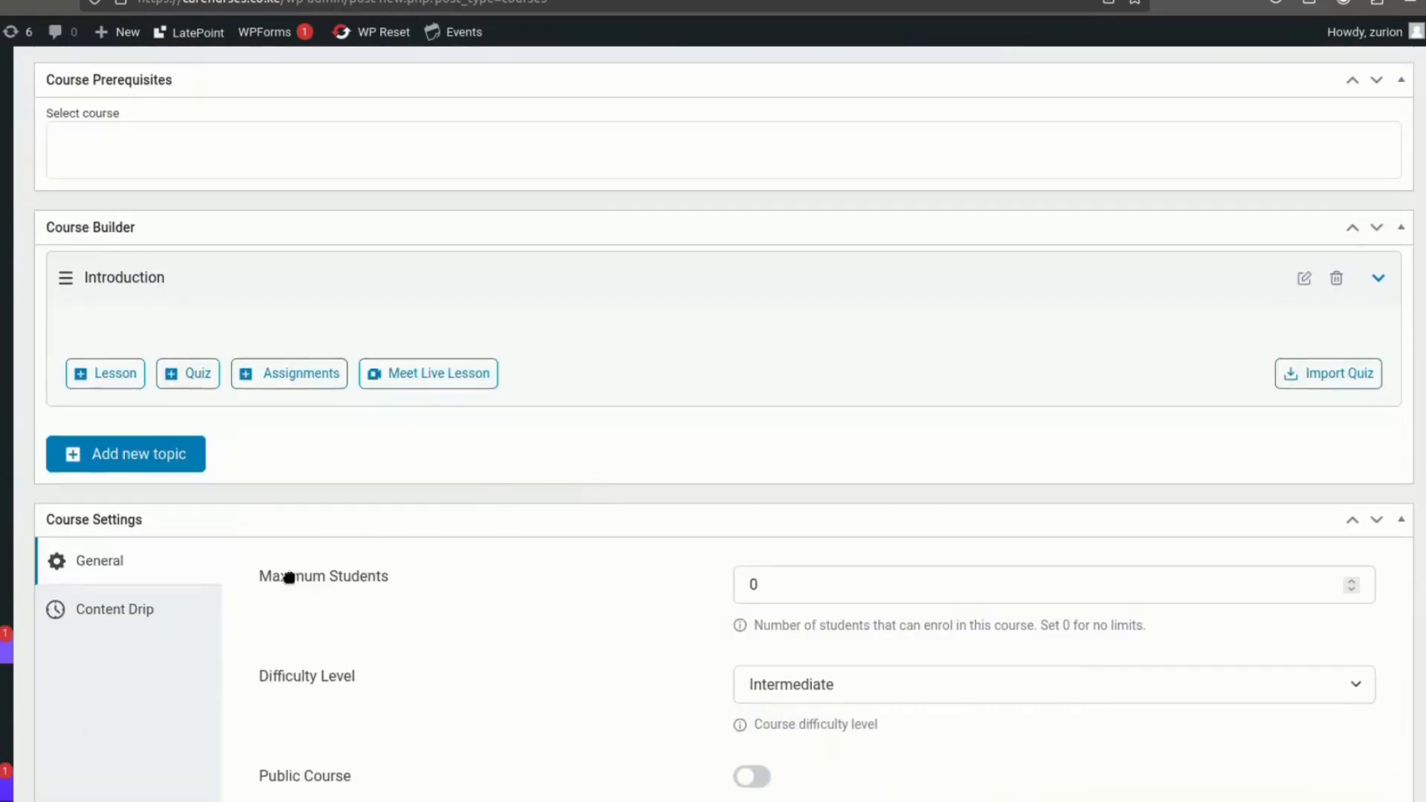
{"action": "scroll", "coordinate": [287, 607], "scroll_direction": "down", "scroll_amount": 2}
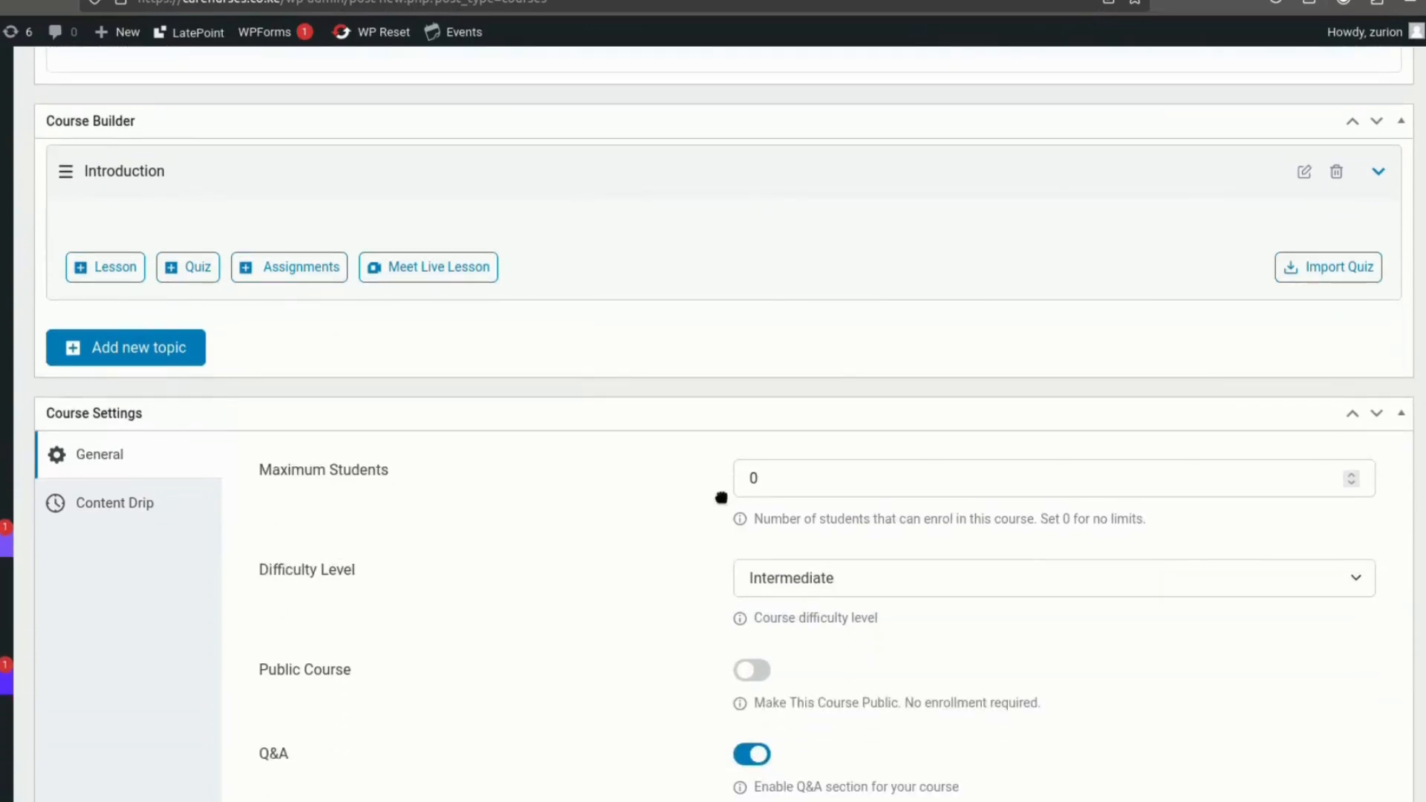
{"action": "left_click", "coordinate": [1348, 474]}
{"action": "left_click", "coordinate": [1149, 493]}
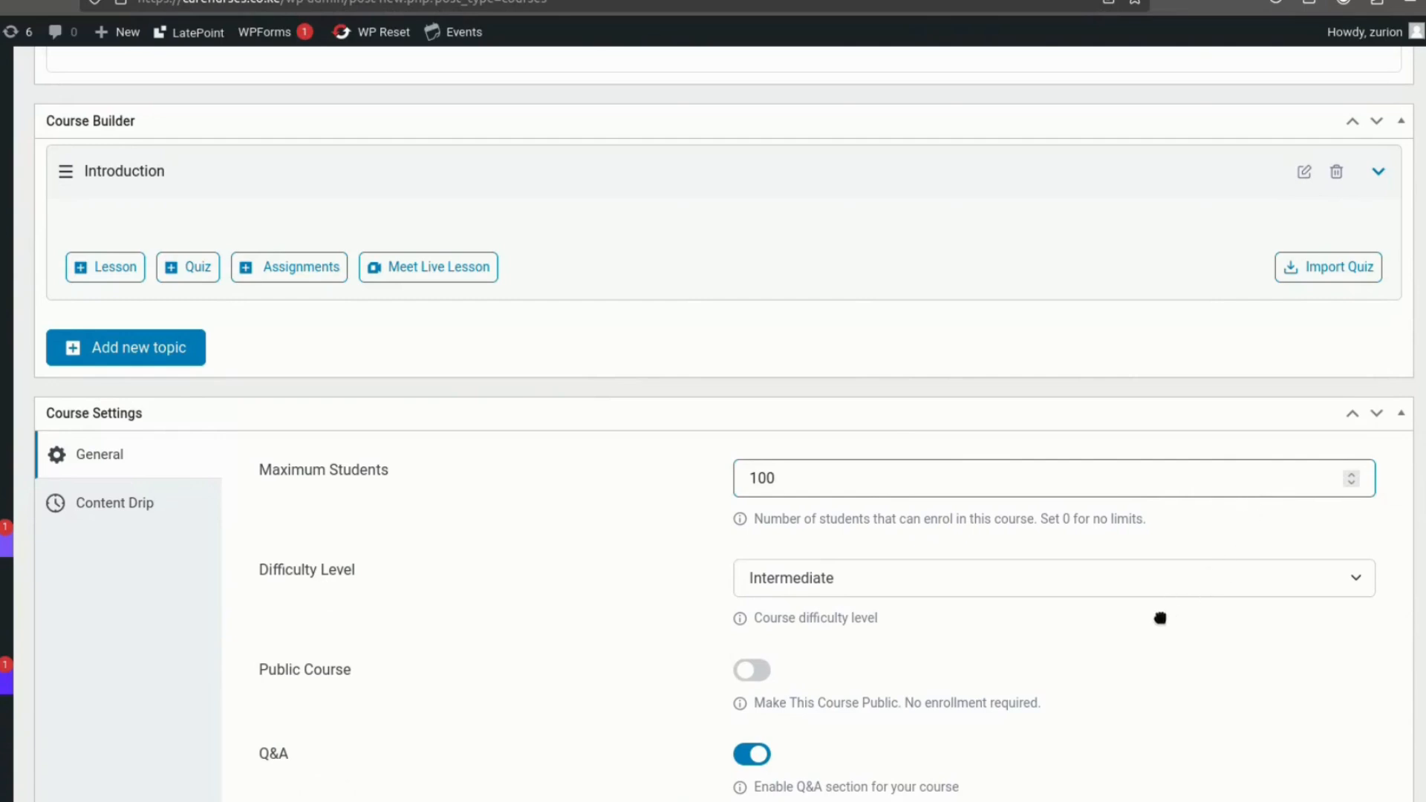
- Try Beginner as the course's difficulty level and return the setting to Intermediate
{"action": "left_click", "coordinate": [1170, 593]}
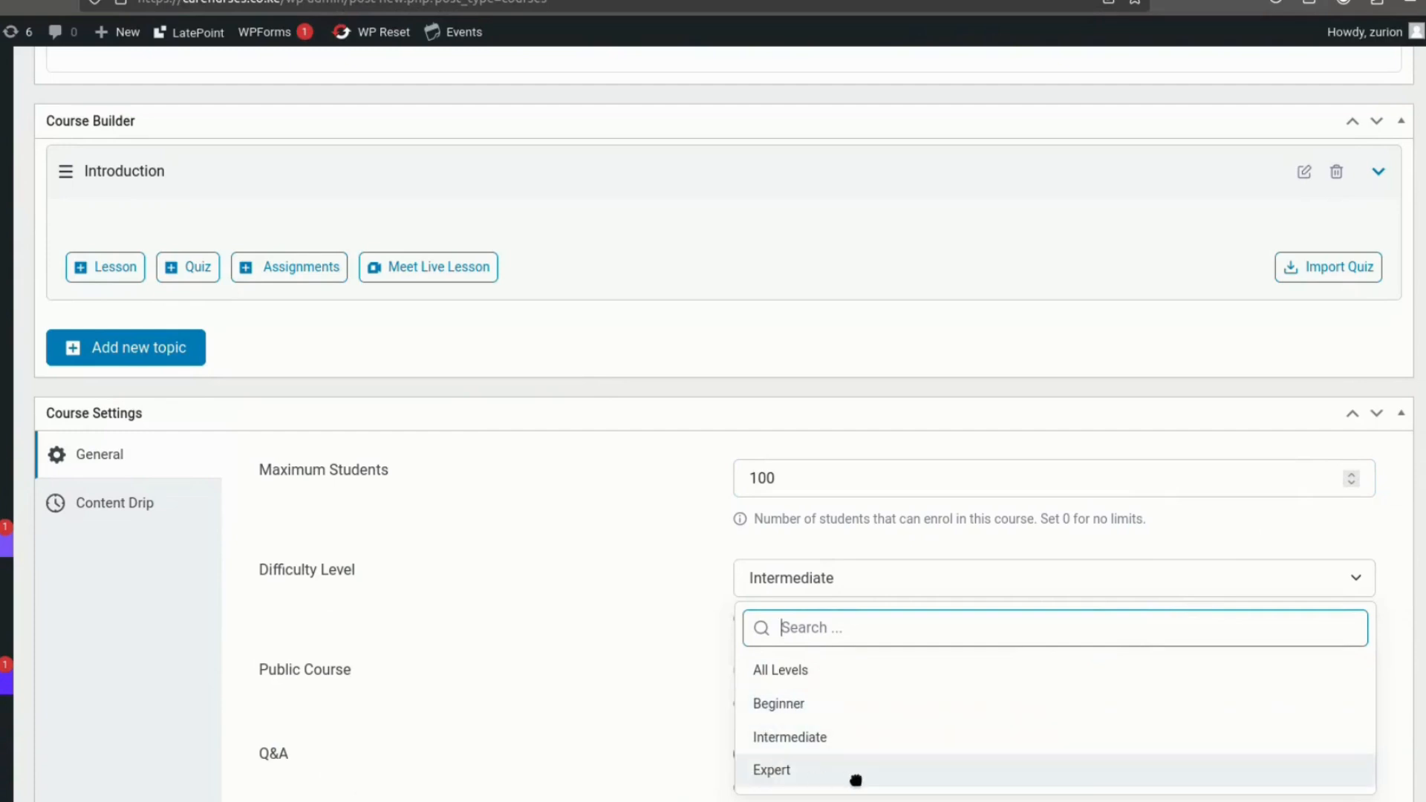
{"action": "left_click", "coordinate": [793, 707]}
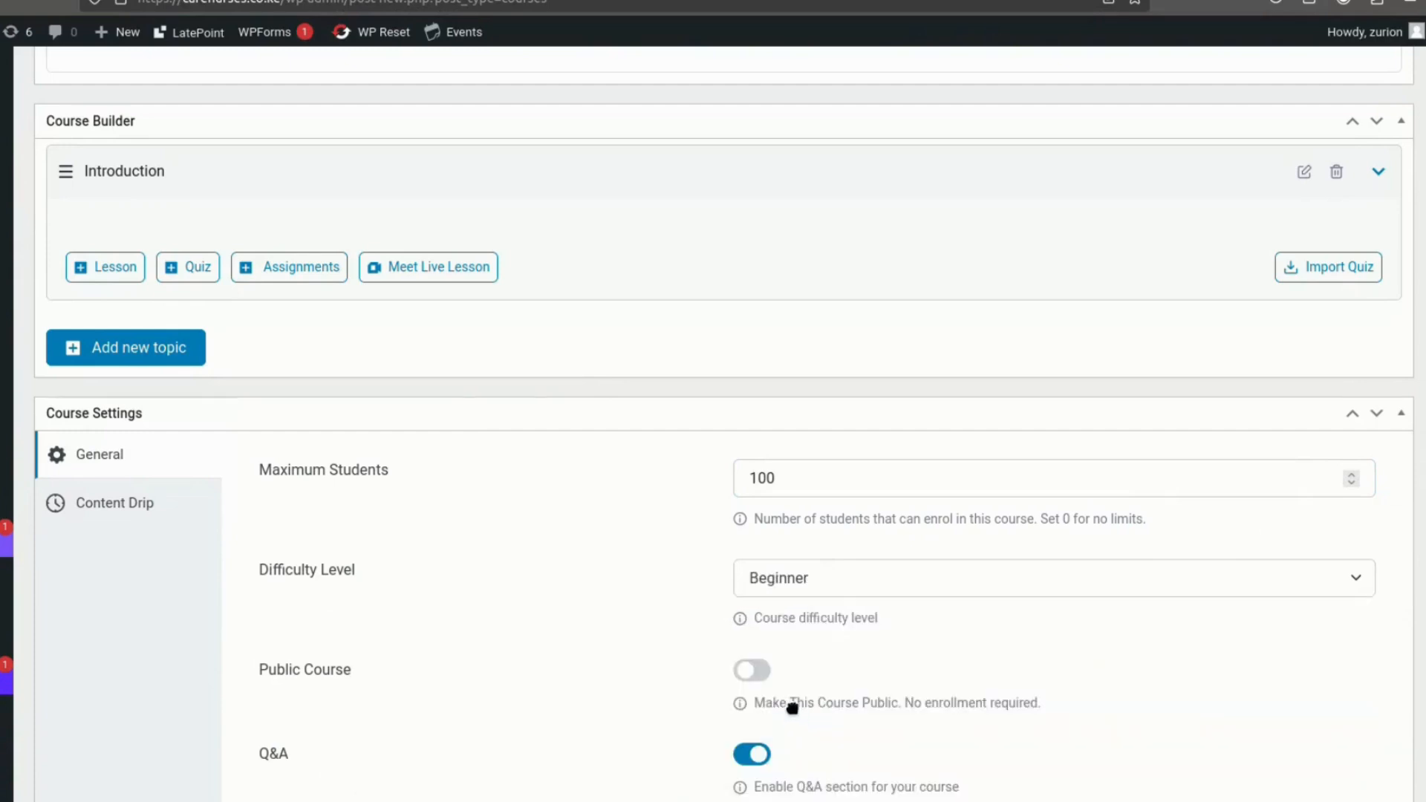
{"action": "left_click", "coordinate": [840, 590]}
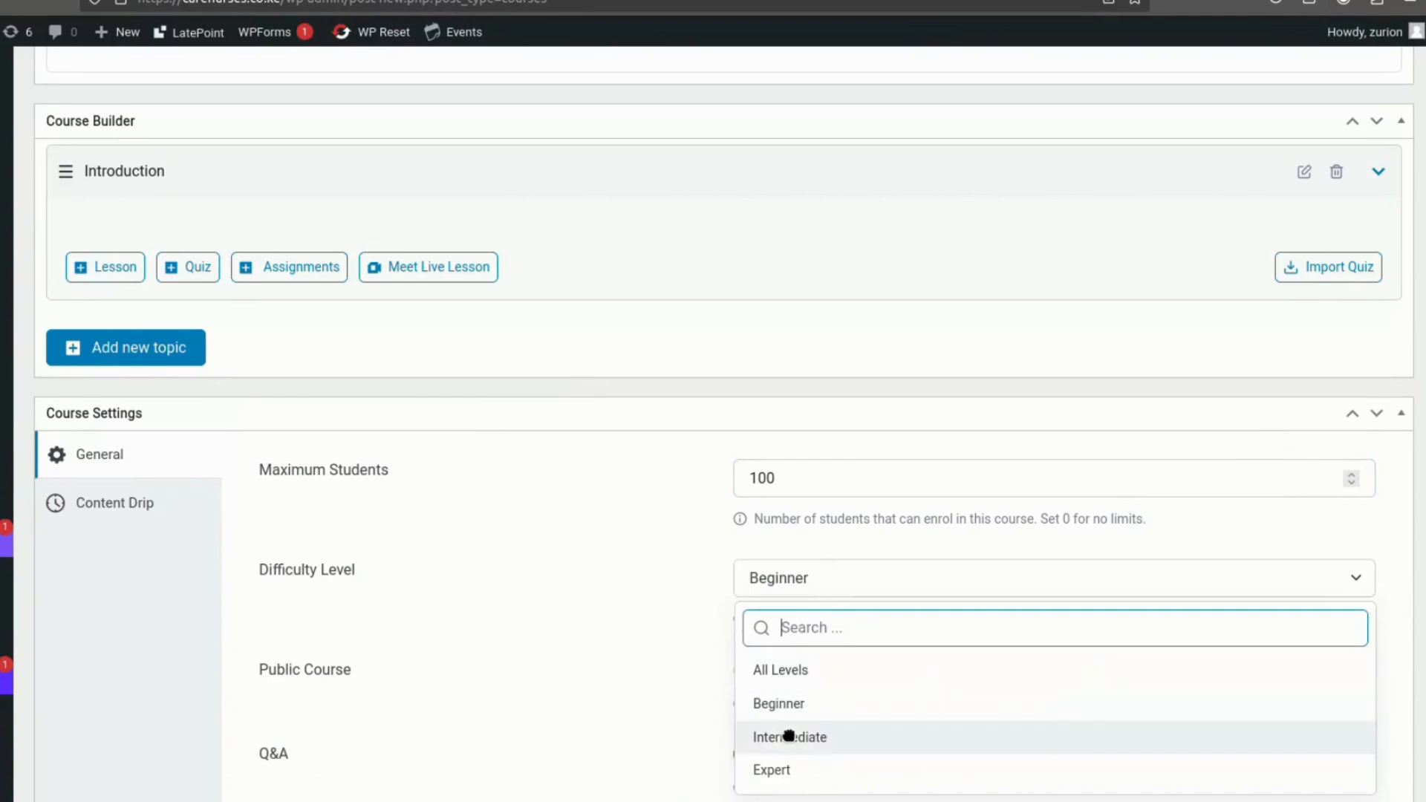
{"action": "left_click", "coordinate": [789, 736]}
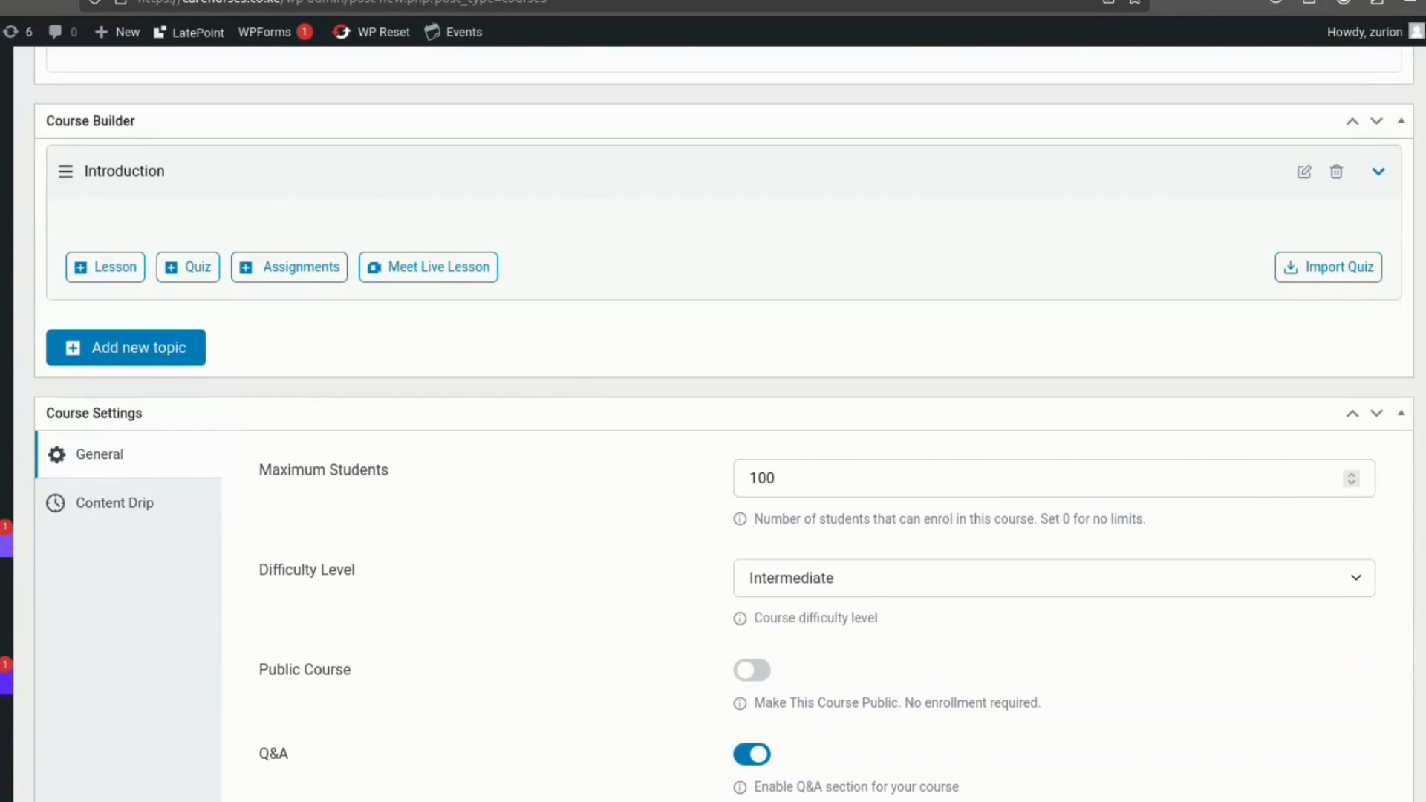
- Choose the landscape certificate template with orange and purple diagonal stripes for the course
{"action": "scroll", "coordinate": [713, 767], "scroll_direction": "down", "scroll_amount": 3}
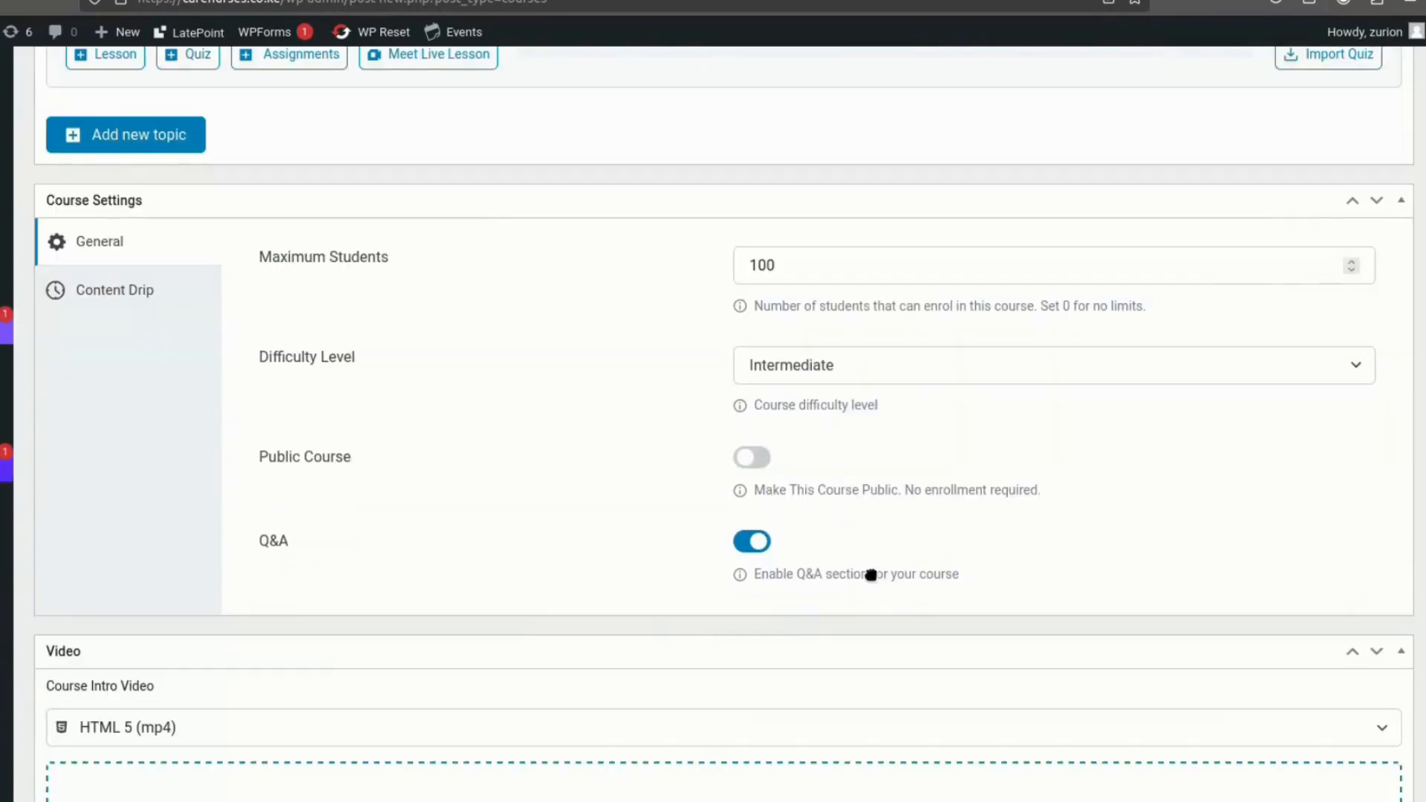
{"action": "scroll", "coordinate": [465, 751], "scroll_direction": "down", "scroll_amount": 4}
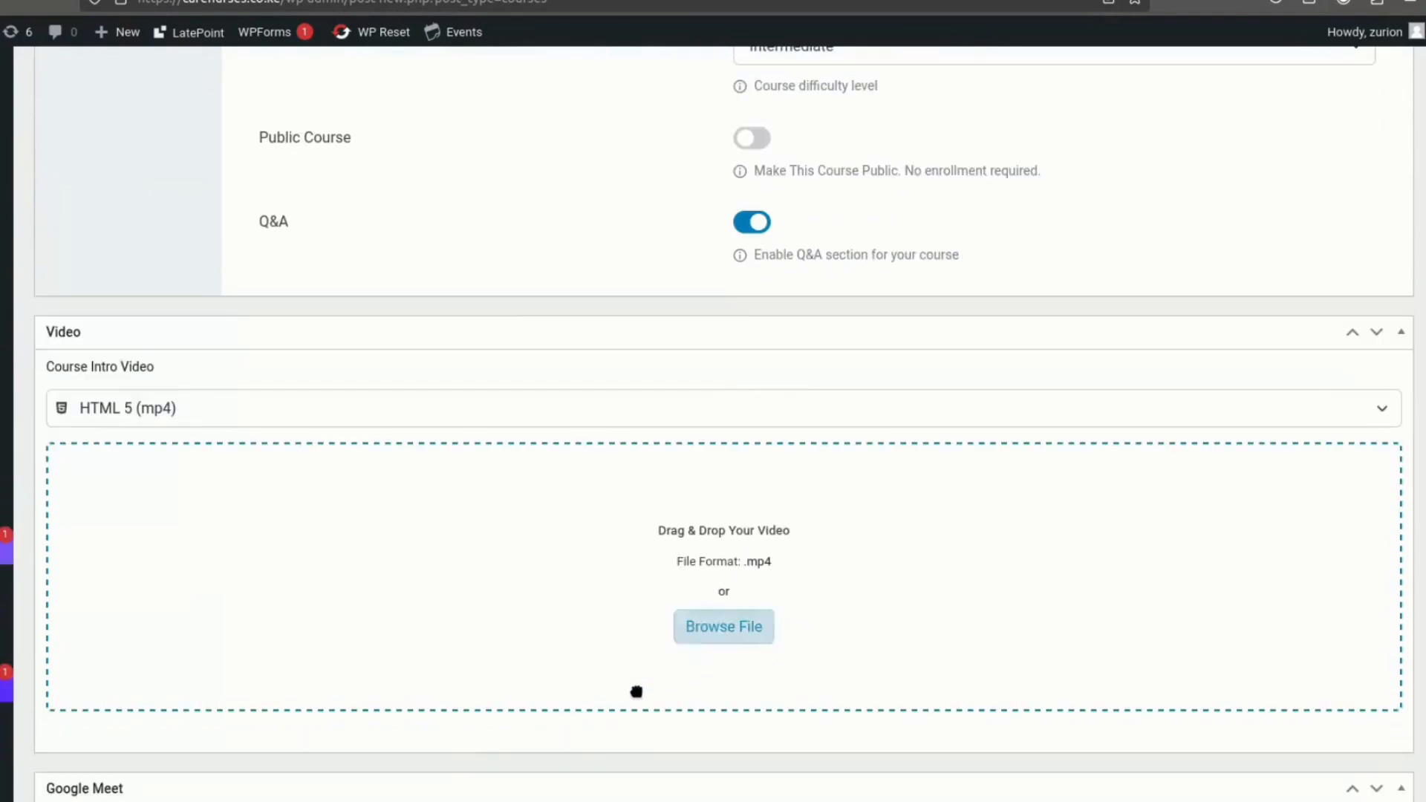
{"action": "scroll", "coordinate": [538, 659], "scroll_direction": "down", "scroll_amount": 2}
{"action": "scroll", "coordinate": [532, 669], "scroll_direction": "down", "scroll_amount": 8}
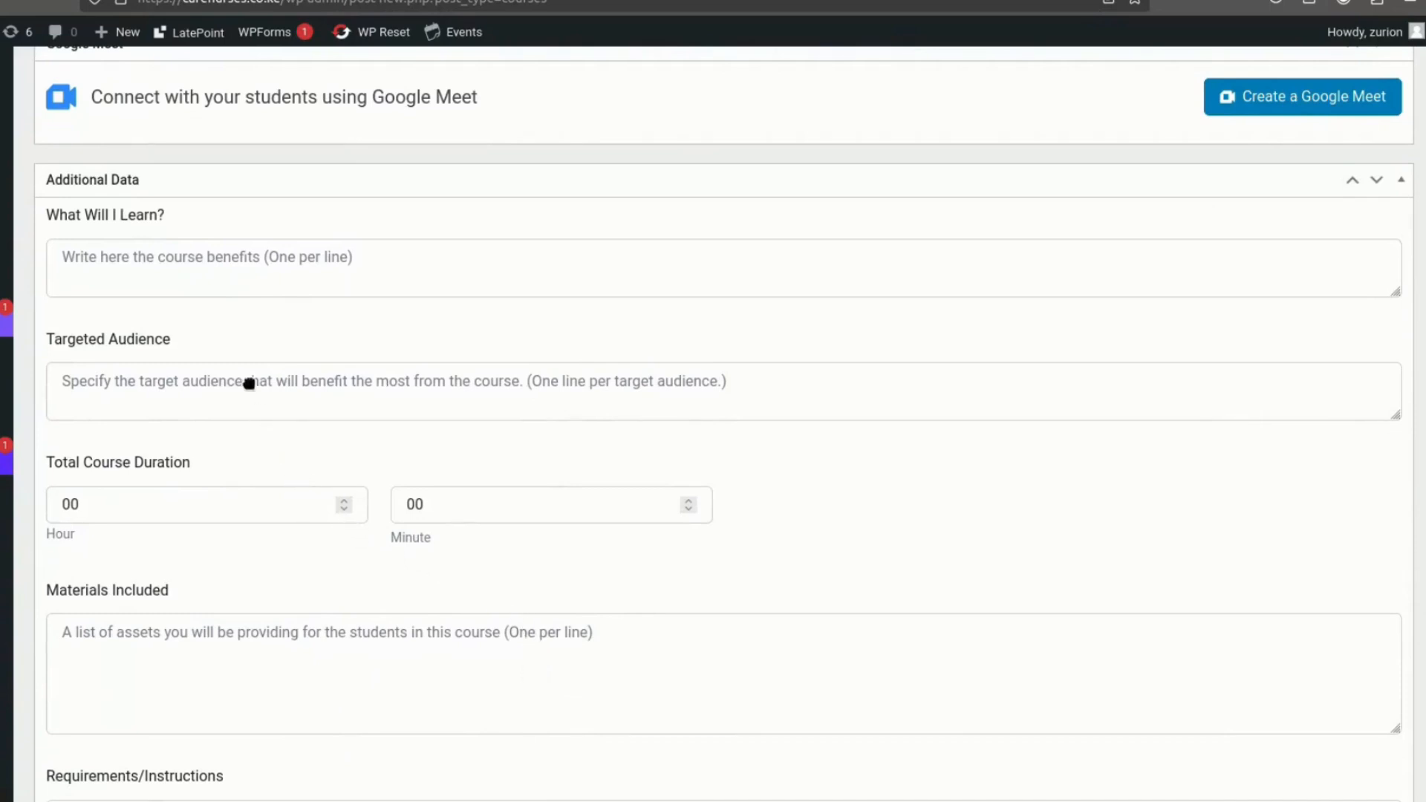
{"action": "scroll", "coordinate": [348, 444], "scroll_direction": "down", "scroll_amount": 7}
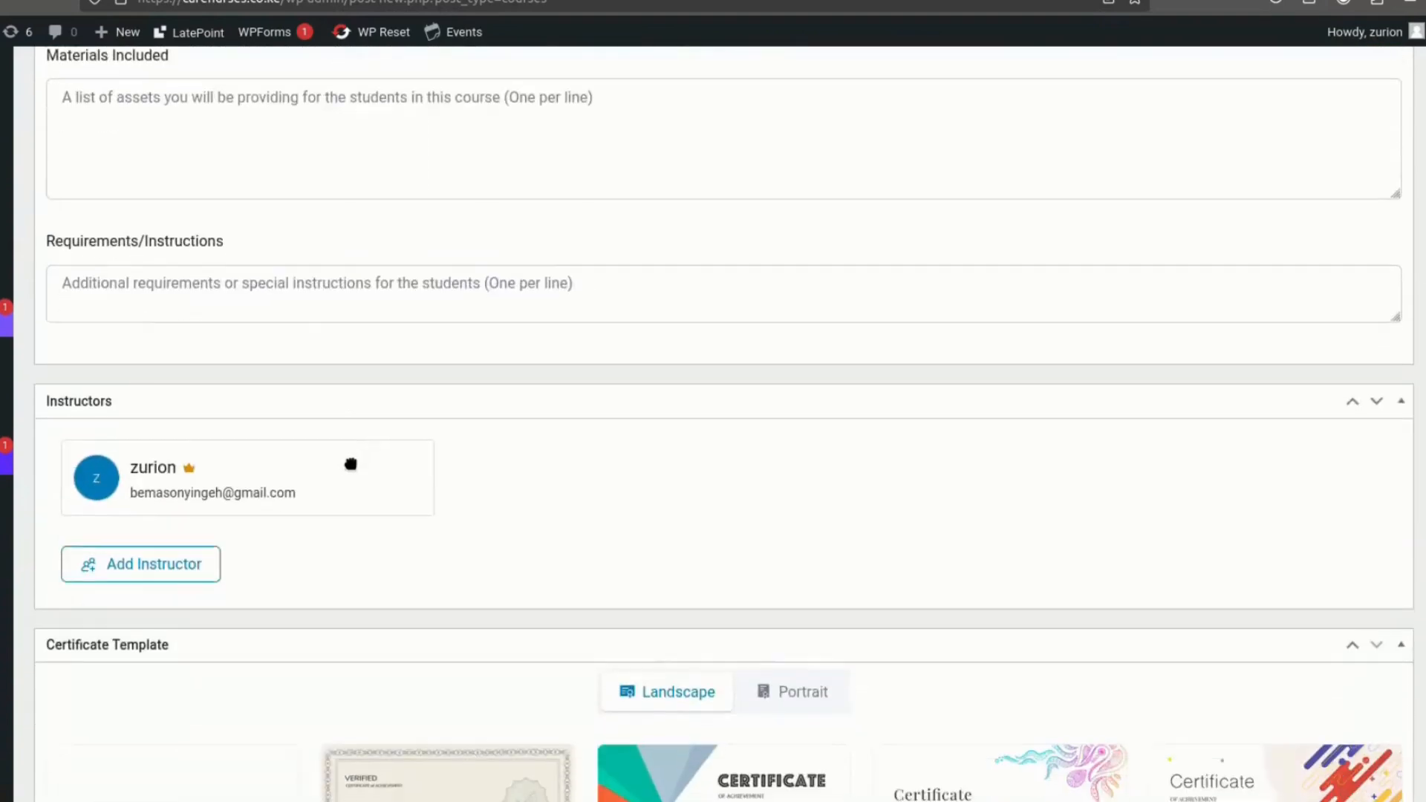
{"action": "scroll", "coordinate": [351, 464], "scroll_direction": "down", "scroll_amount": 3}
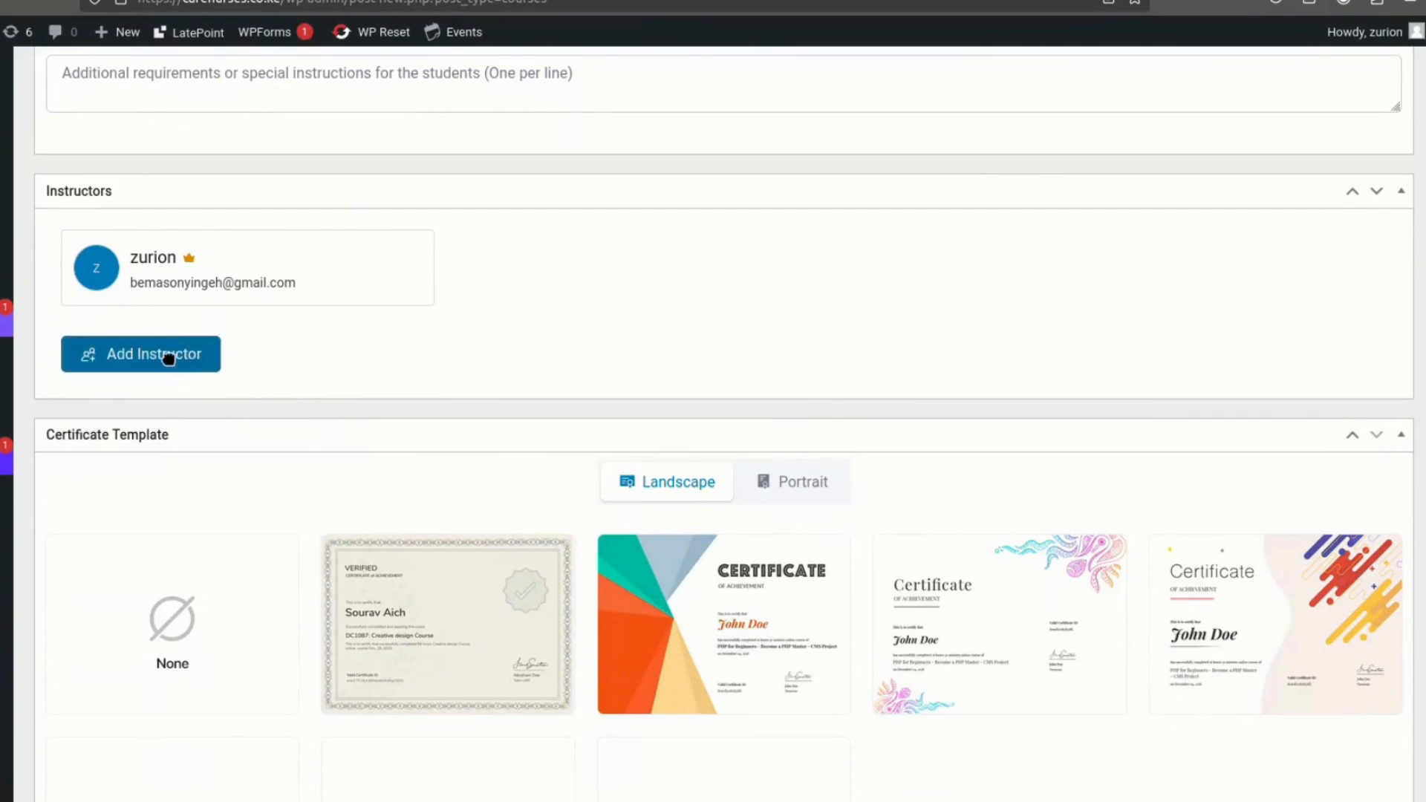
{"action": "scroll", "coordinate": [138, 456], "scroll_direction": "down", "scroll_amount": 3}
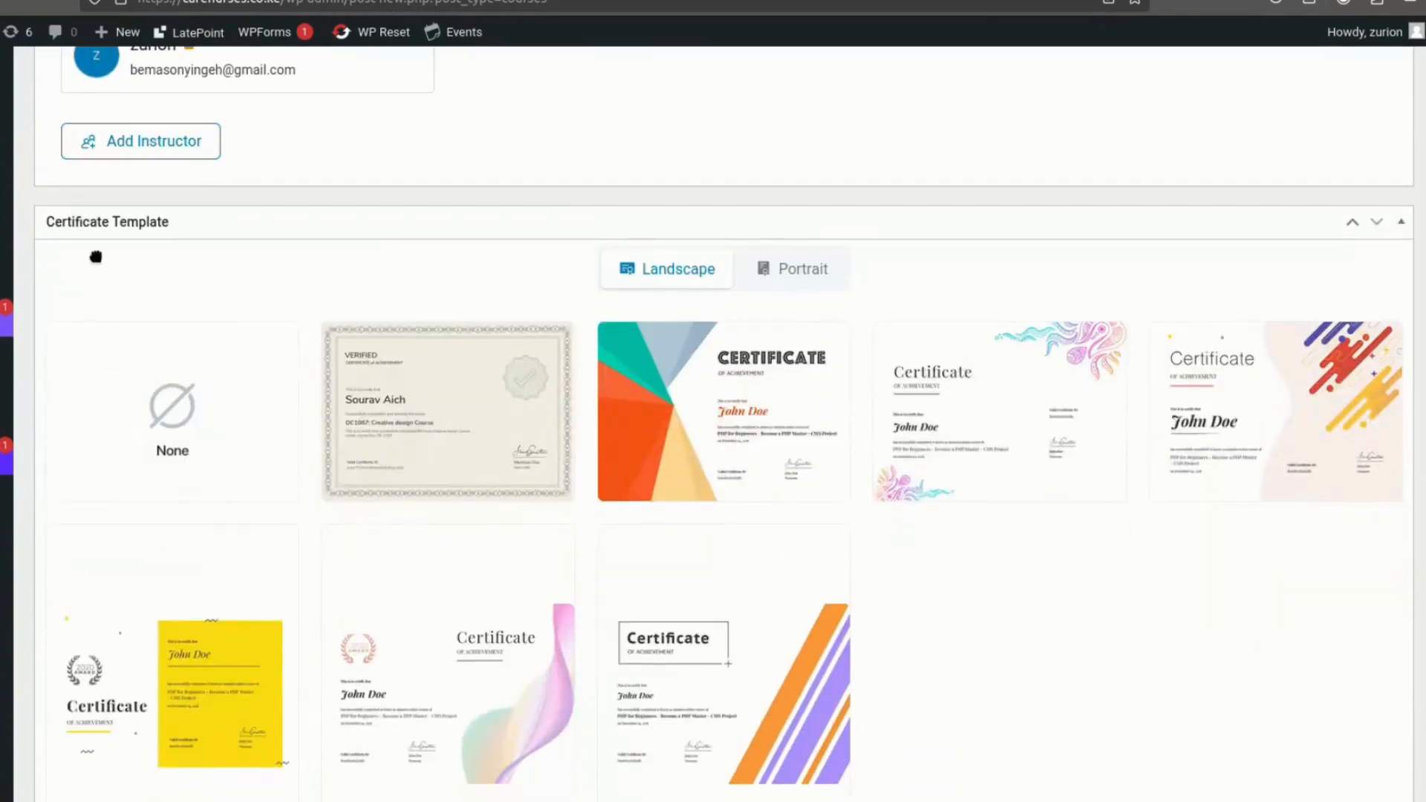
{"action": "mouse_move", "coordinate": [1183, 359]}
{"action": "mouse_move", "coordinate": [722, 713]}
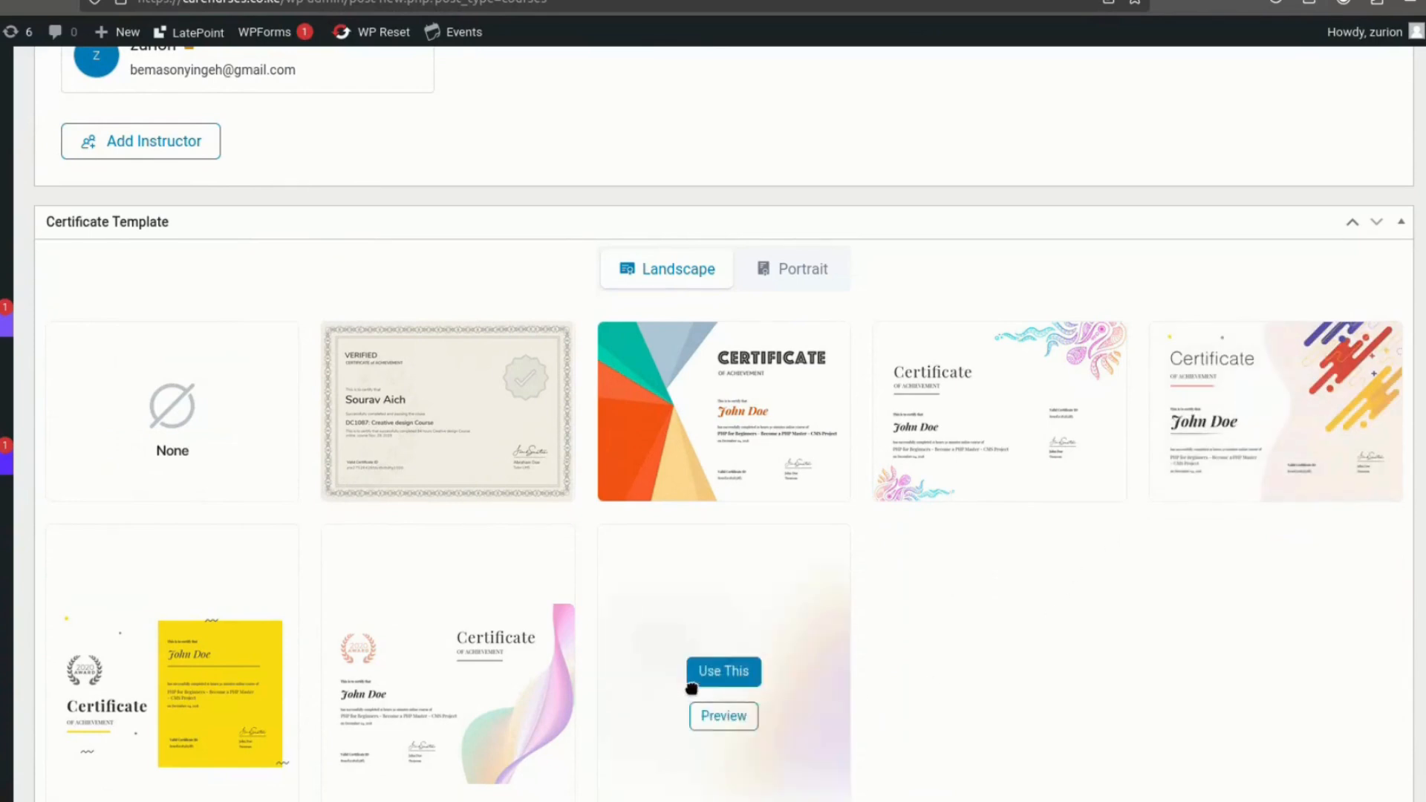
{"action": "left_click", "coordinate": [708, 672]}
{"action": "scroll", "coordinate": [866, 629], "scroll_direction": "down", "scroll_amount": 2}
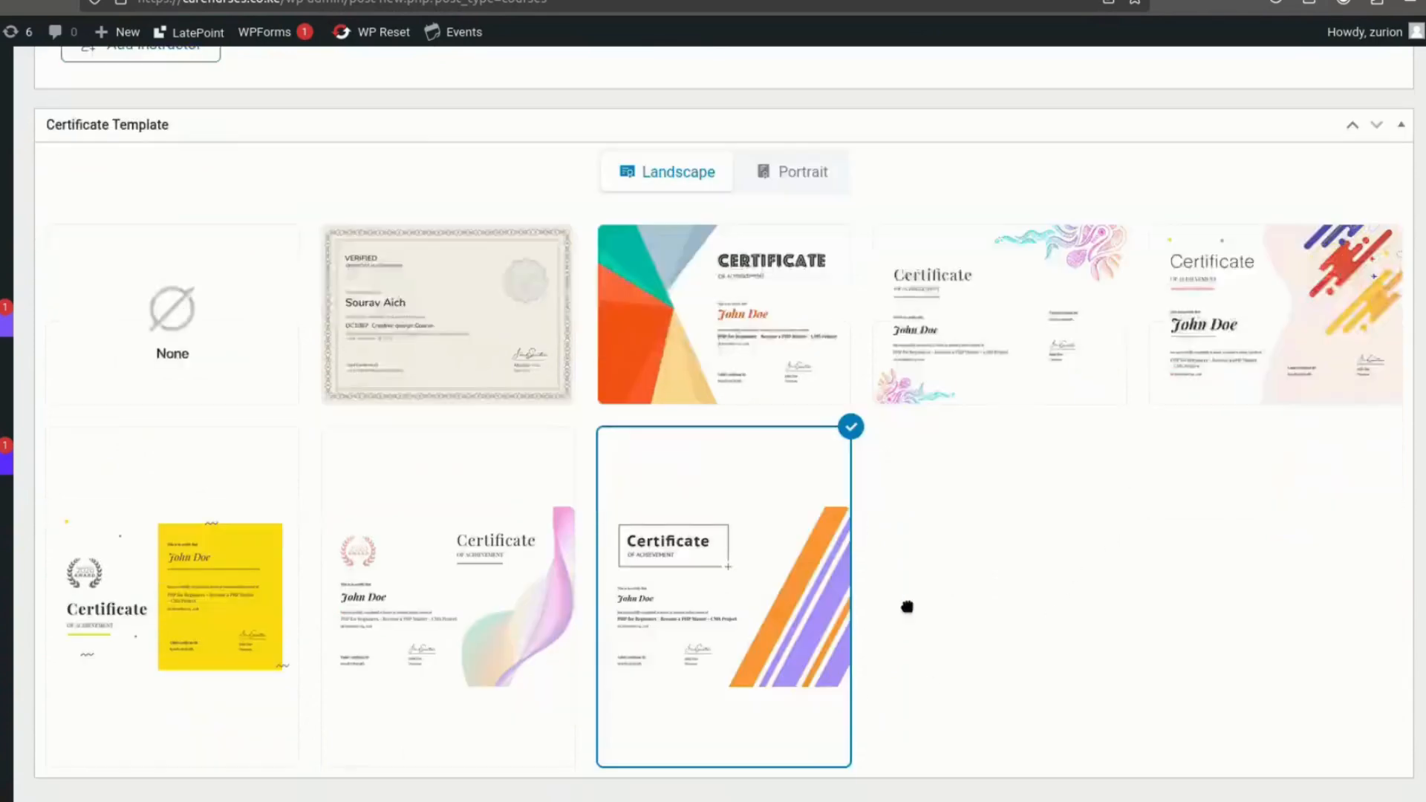
- Publish the Cardiology course
{"action": "scroll", "coordinate": [909, 607], "scroll_direction": "up", "scroll_amount": 12}
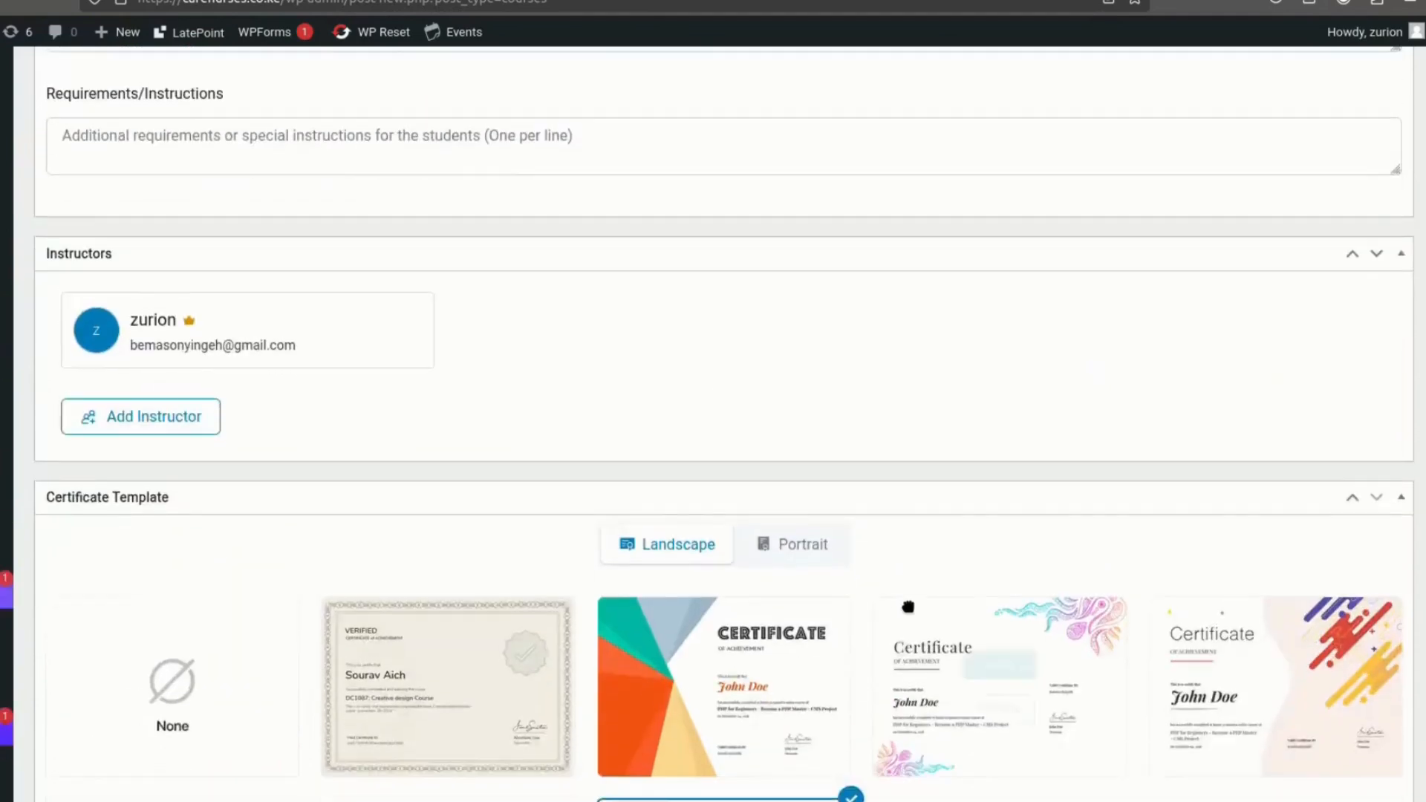
{"action": "scroll", "coordinate": [891, 590], "scroll_direction": "up", "scroll_amount": 10}
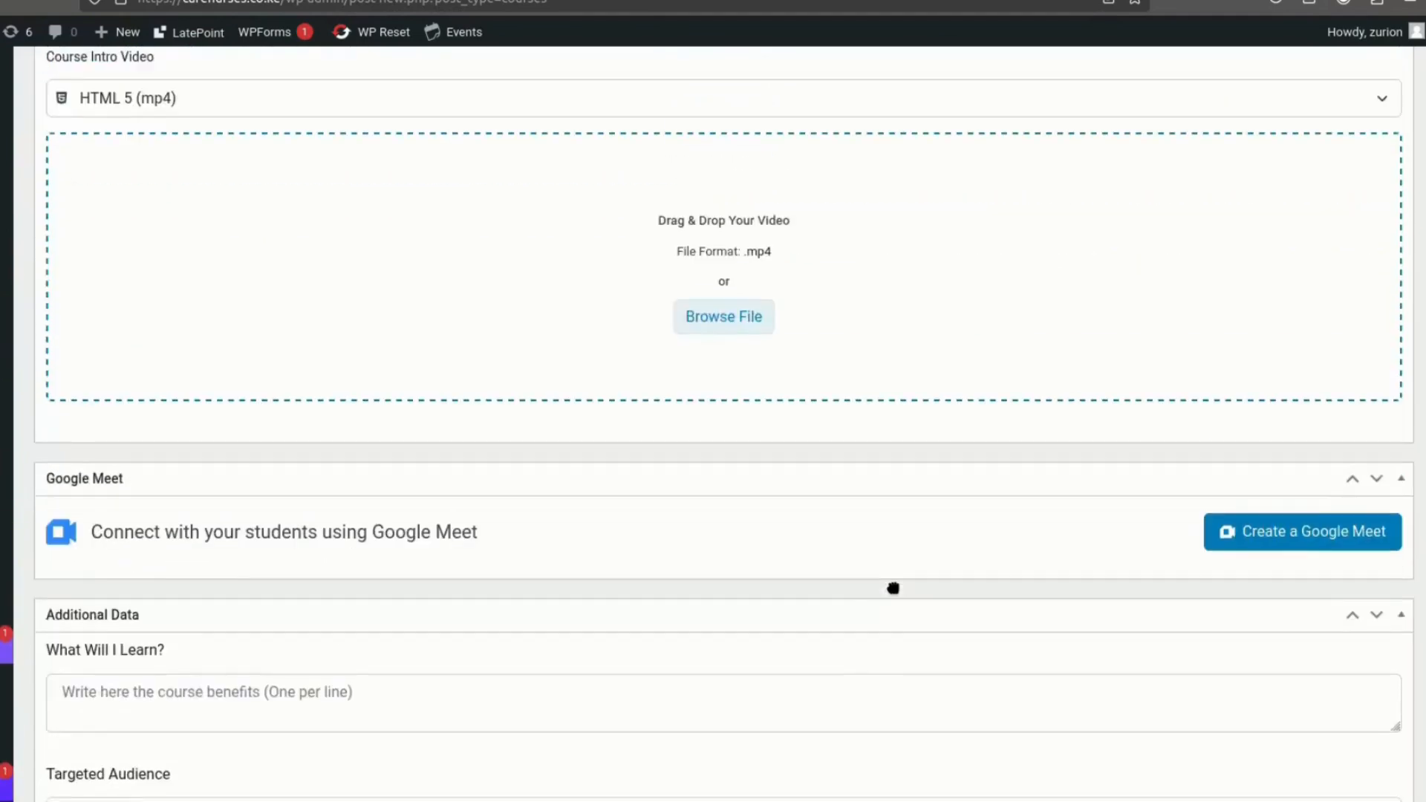
{"action": "scroll", "coordinate": [893, 588], "scroll_direction": "up", "scroll_amount": 15}
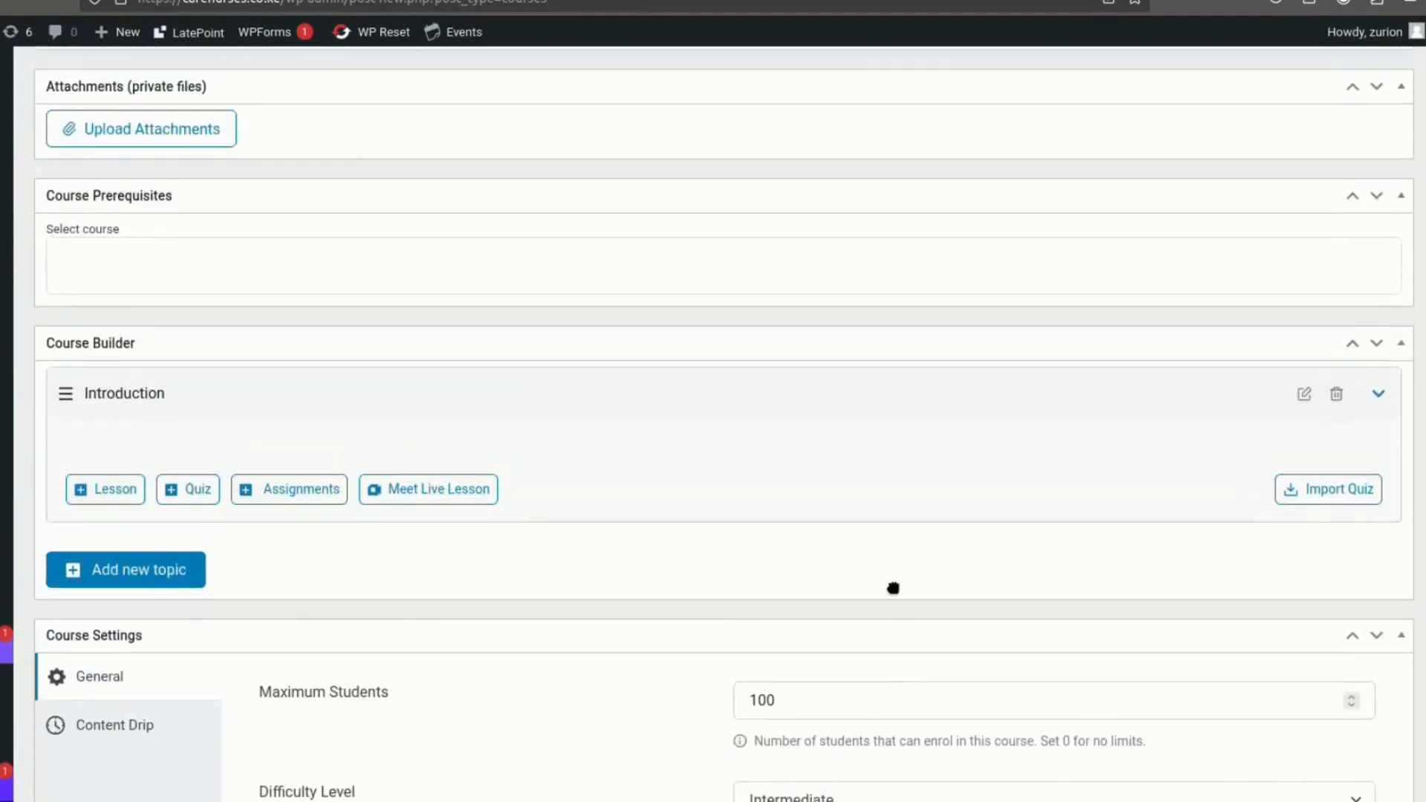
{"action": "scroll", "coordinate": [894, 588], "scroll_direction": "up", "scroll_amount": 12}
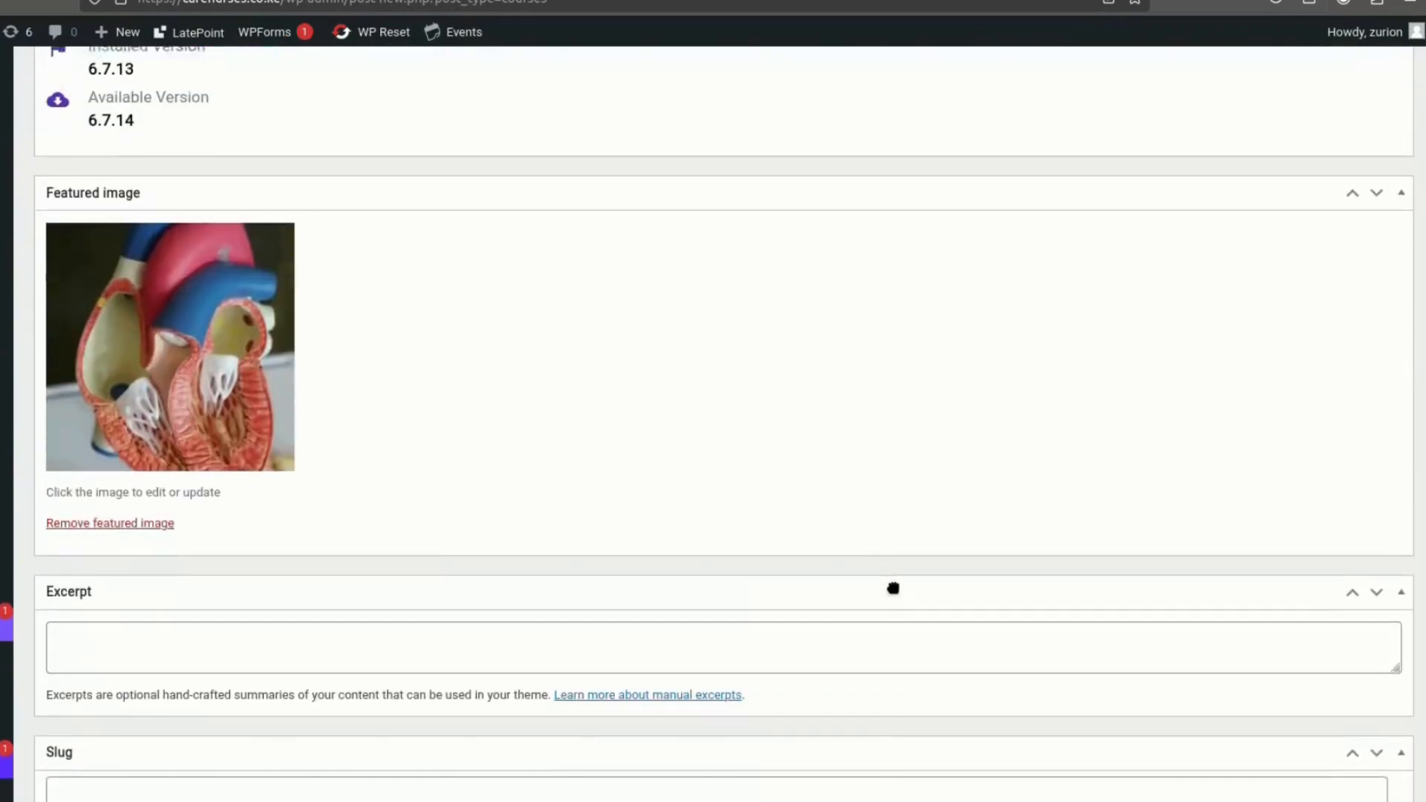
{"action": "scroll", "coordinate": [894, 589], "scroll_direction": "up", "scroll_amount": 3}
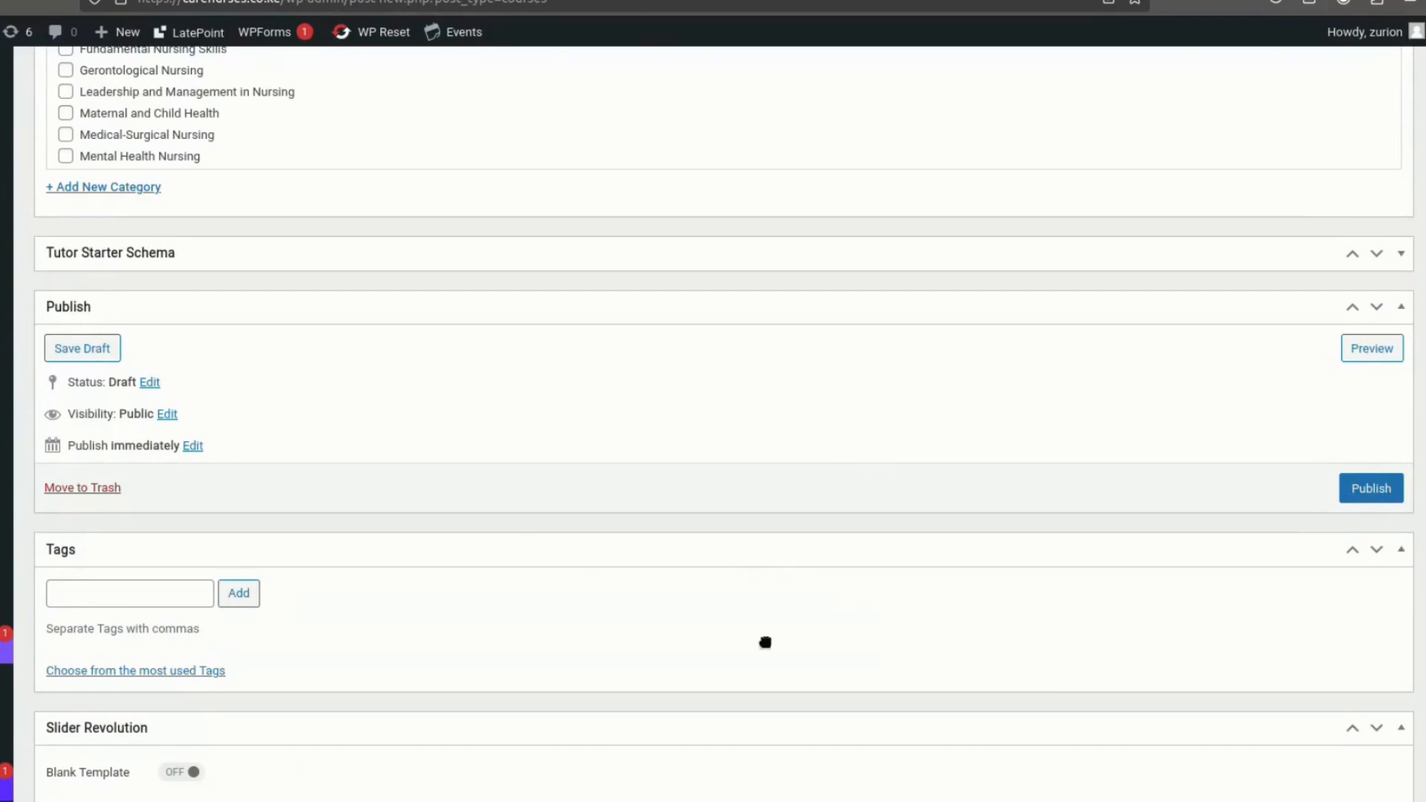
{"action": "left_click", "coordinate": [1379, 492]}
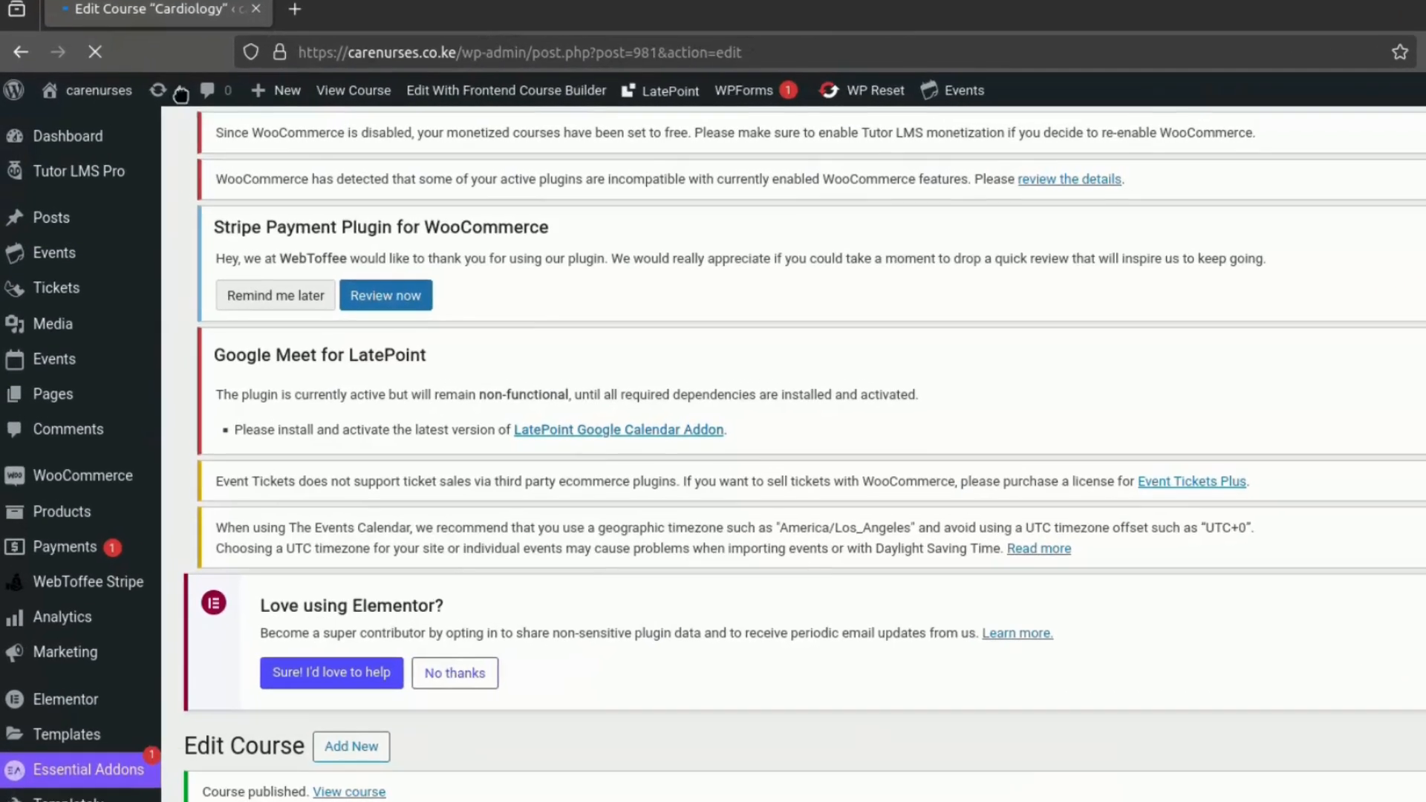
- Visit the carenurses site's home page and browse the Popular Development Courses carousel to the Cardiology course
{"action": "mouse_move", "coordinate": [81, 95]}
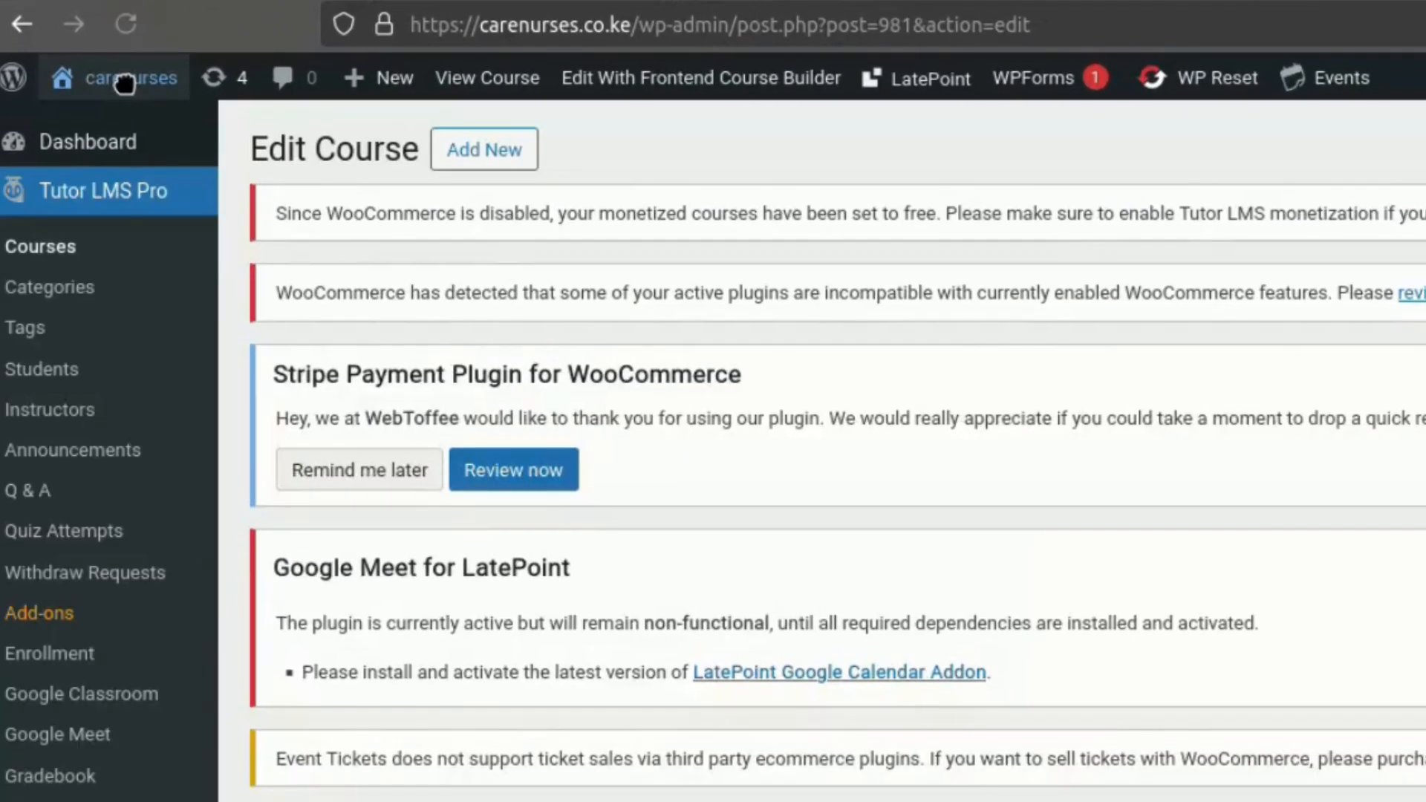
{"action": "left_click", "coordinate": [127, 77]}
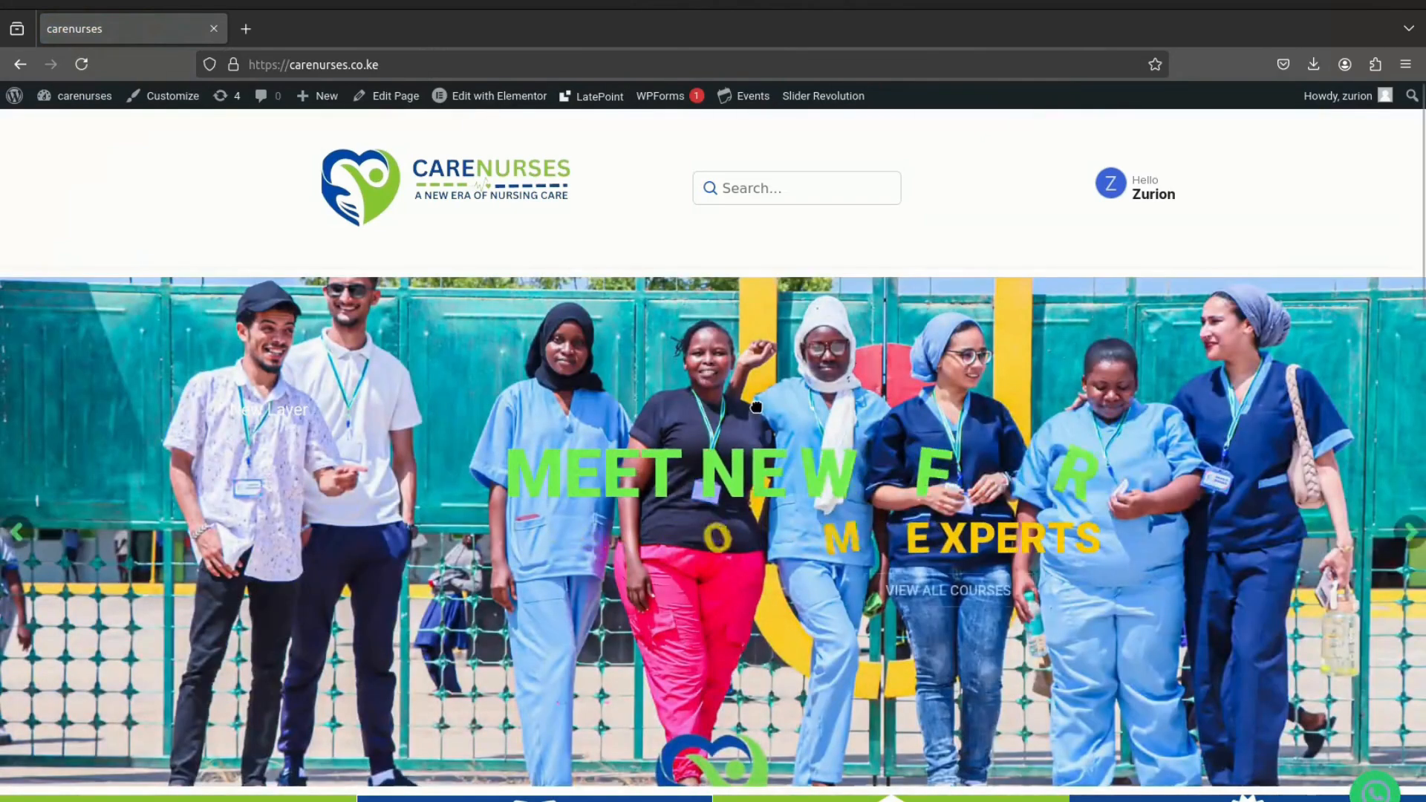
{"action": "scroll", "coordinate": [756, 407], "scroll_direction": "down", "scroll_amount": 8}
{"action": "scroll", "coordinate": [741, 429], "scroll_direction": "down", "scroll_amount": 5}
{"action": "scroll", "coordinate": [741, 429], "scroll_direction": "up", "scroll_amount": 2}
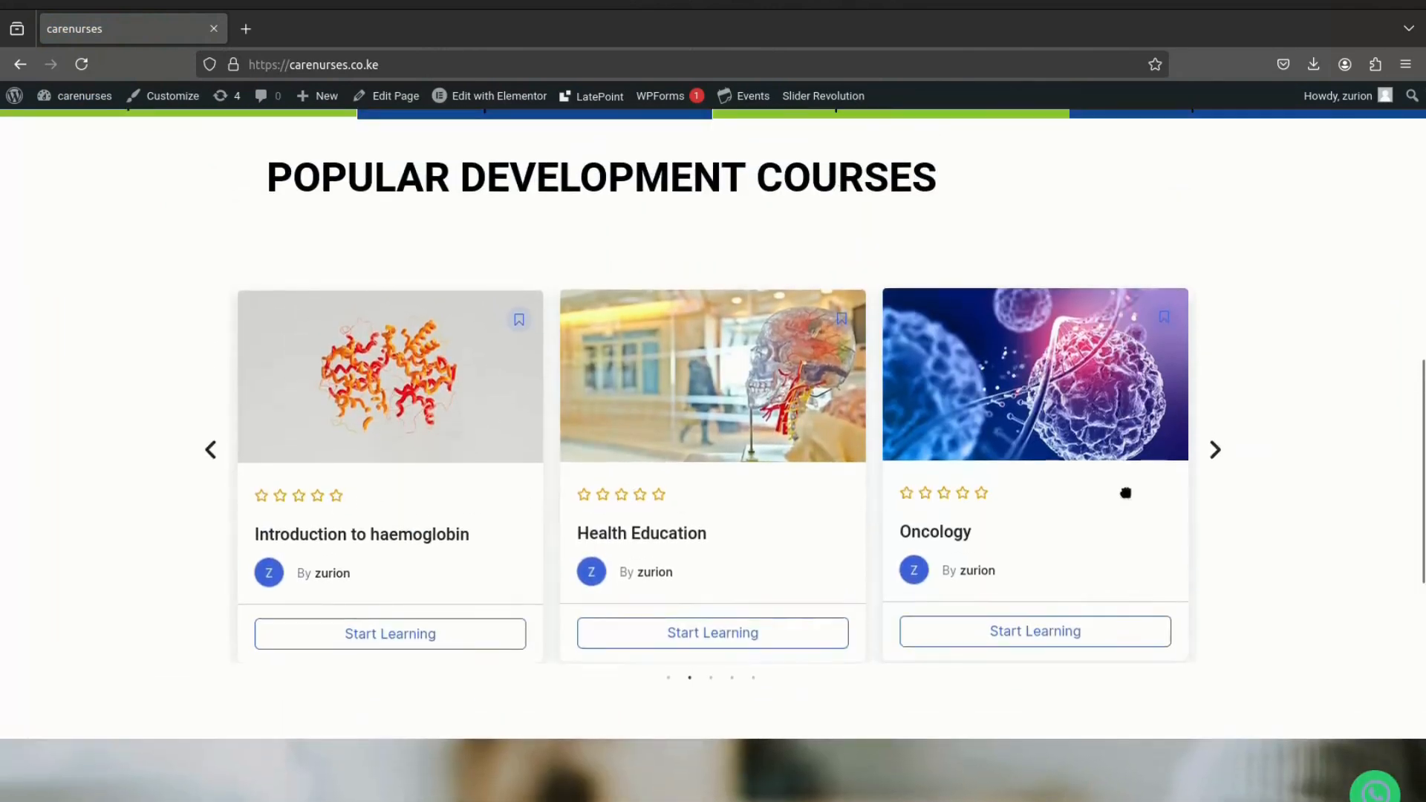
{"action": "left_click", "coordinate": [1215, 450]}
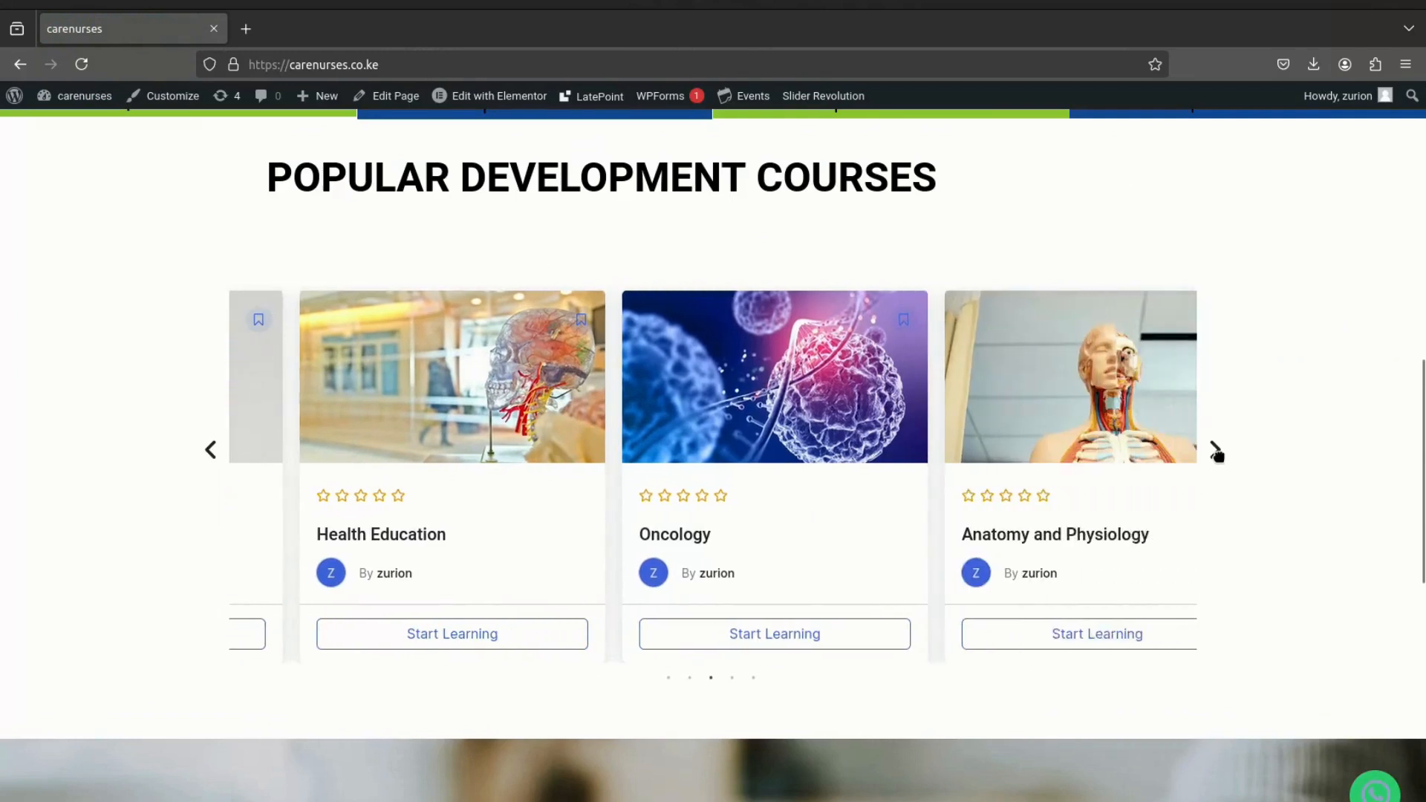
{"action": "left_click", "coordinate": [1216, 450]}
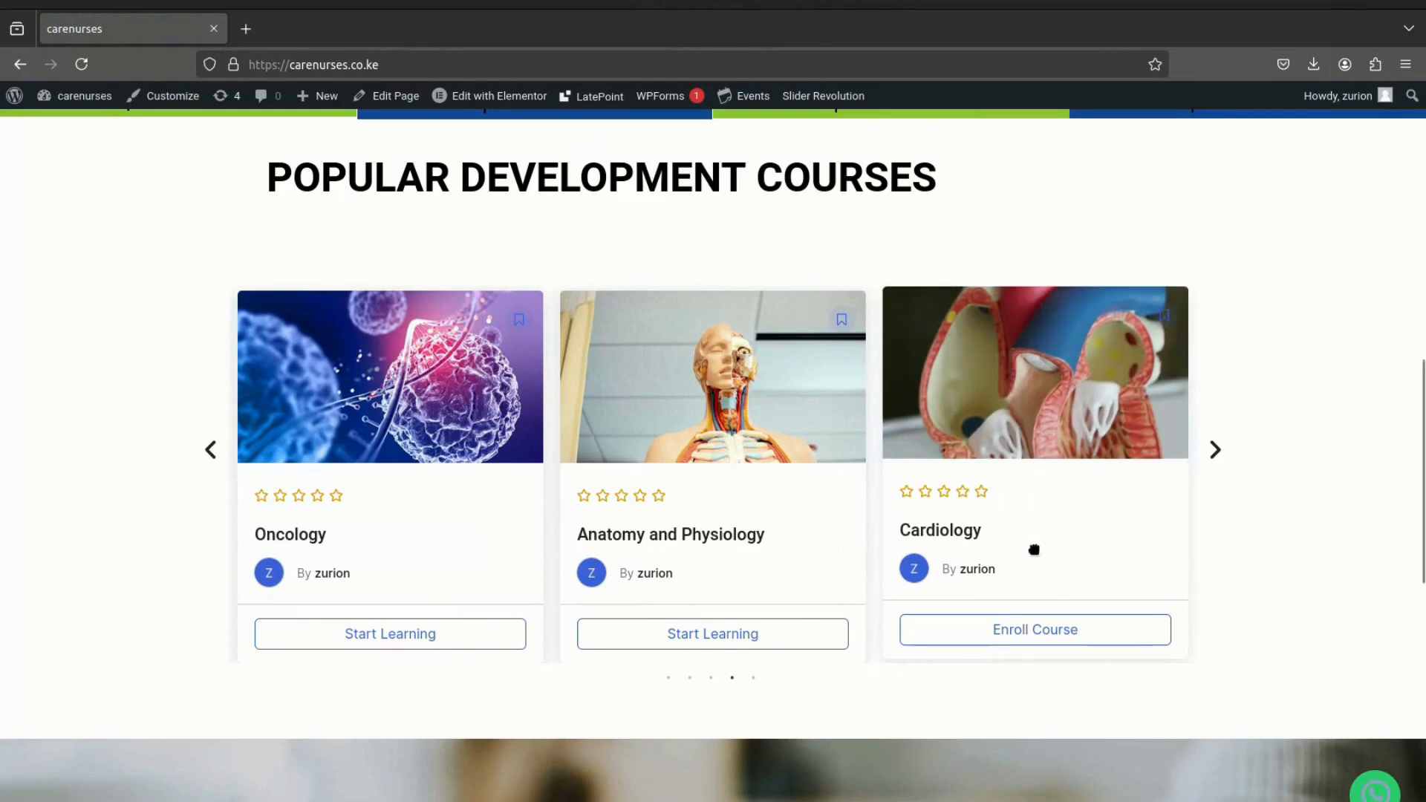
- Open the Cardiology course page from its carousel card and review the featured image, enrollment box and course details
{"action": "left_click", "coordinate": [1025, 632]}
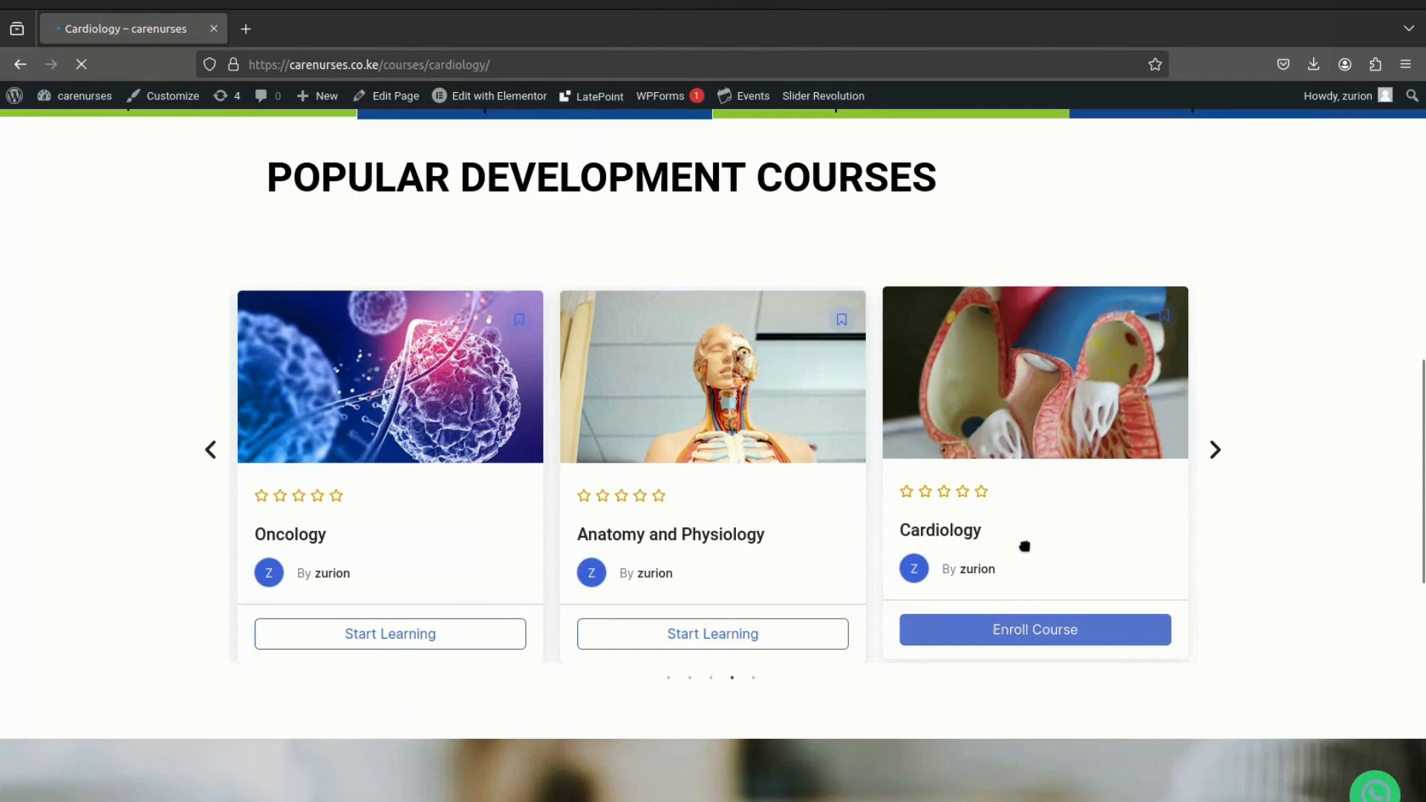
{"action": "scroll", "coordinate": [1014, 561], "scroll_direction": "down", "scroll_amount": 3}
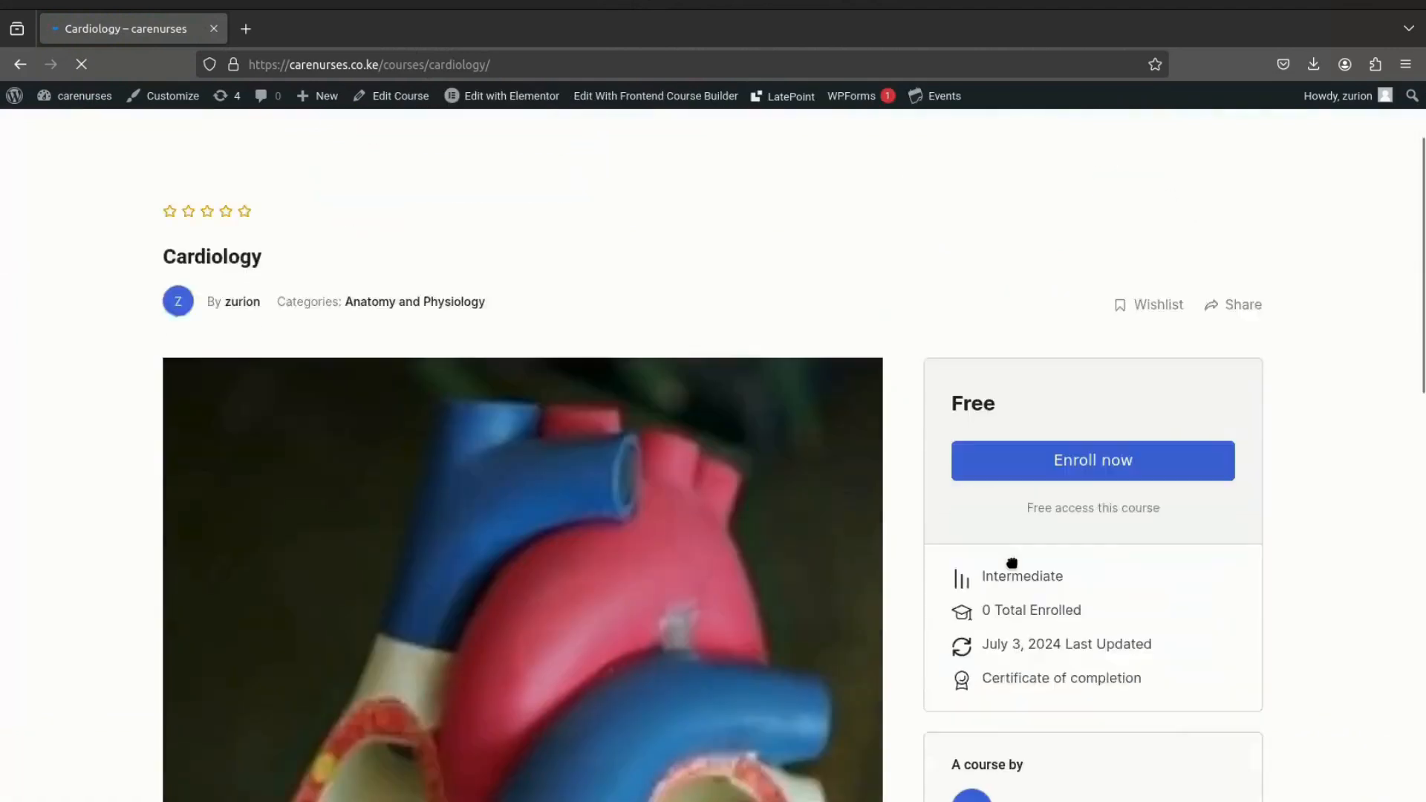
{"action": "scroll", "coordinate": [1010, 565], "scroll_direction": "down", "scroll_amount": 3}
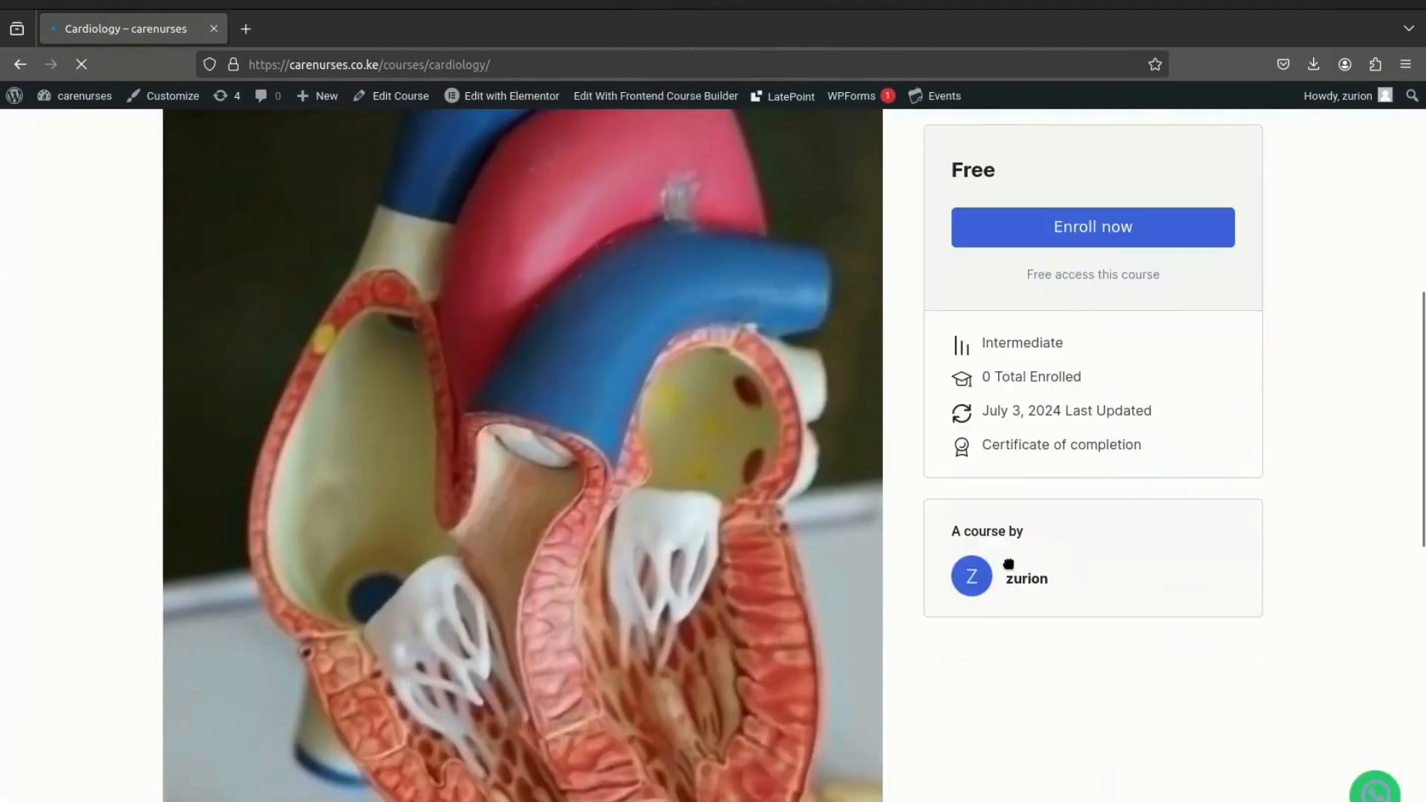